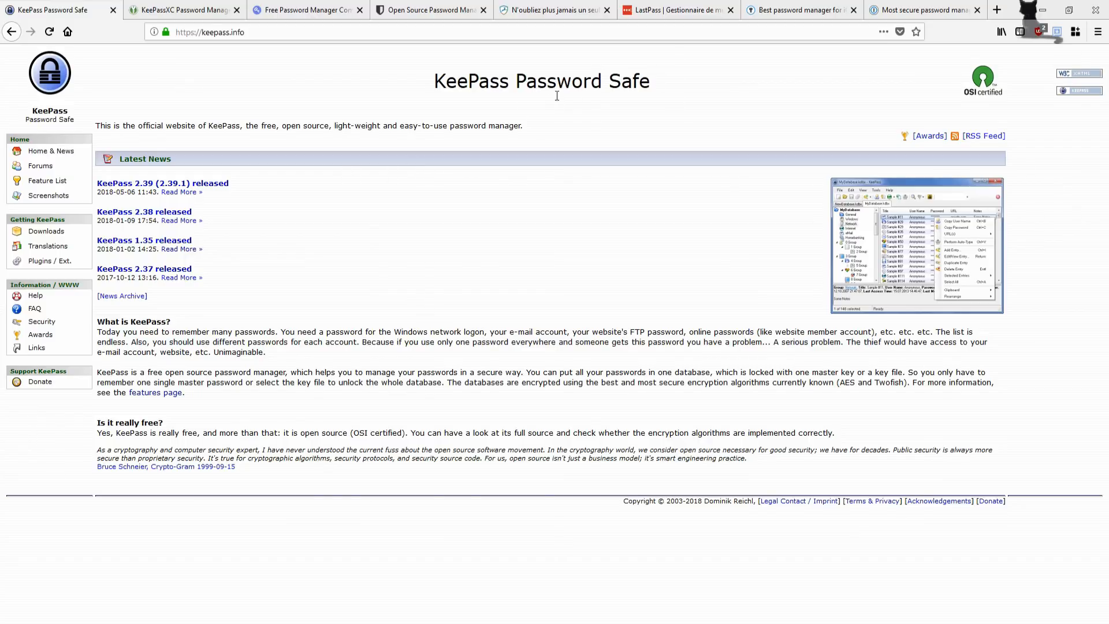
# Step: Compare the KeePassXC website with the KeePass Password Safe site
pyautogui.click(192, 16)
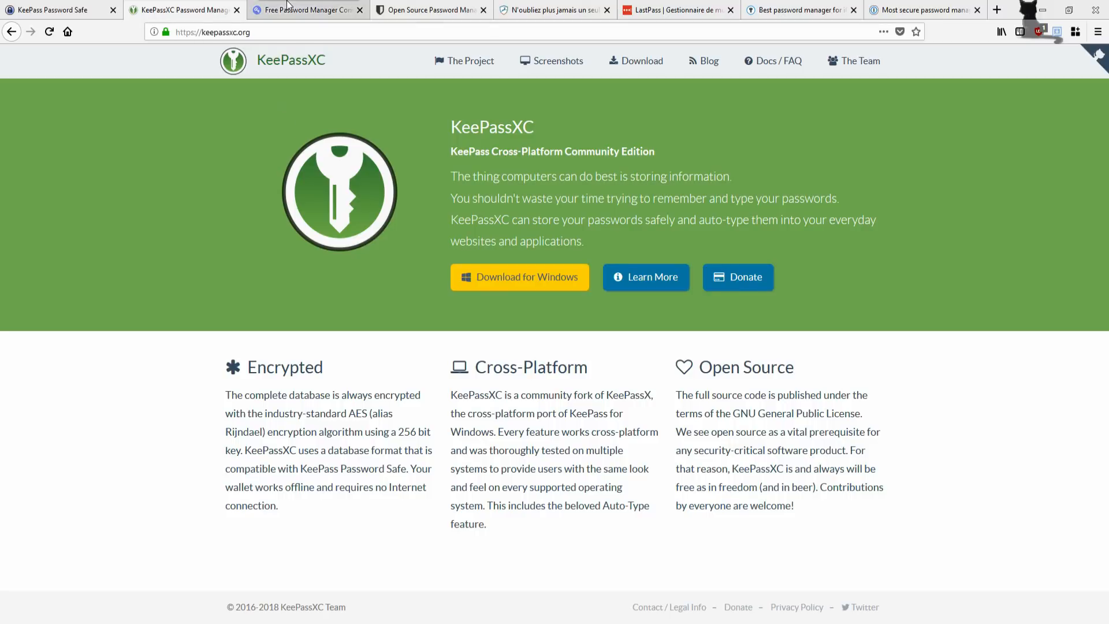
pyautogui.click(91, 6)
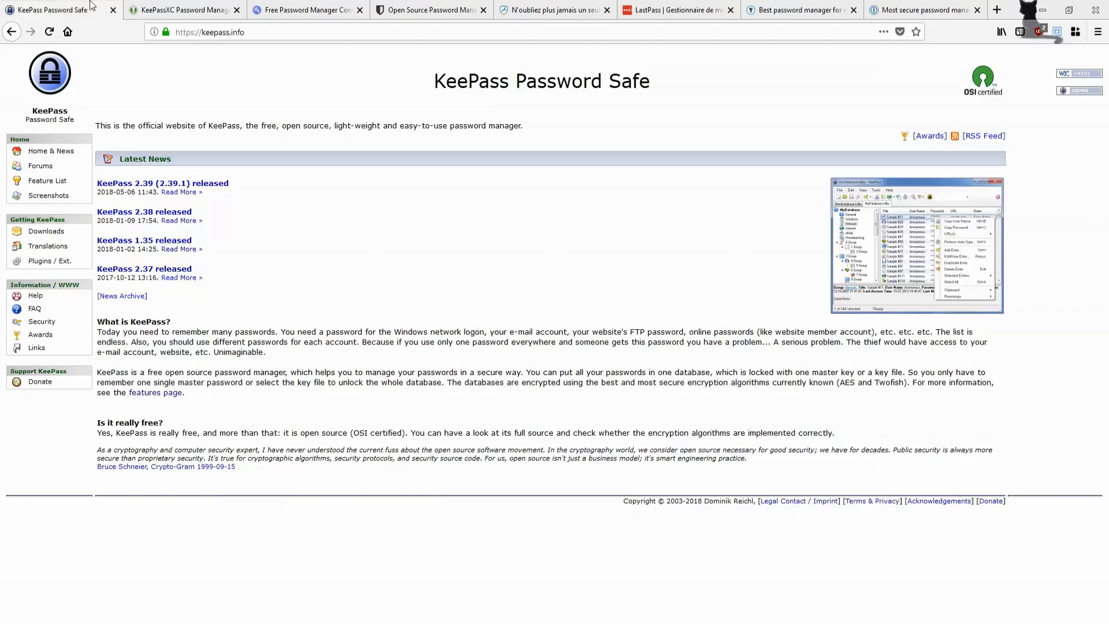
pyautogui.click(144, 13)
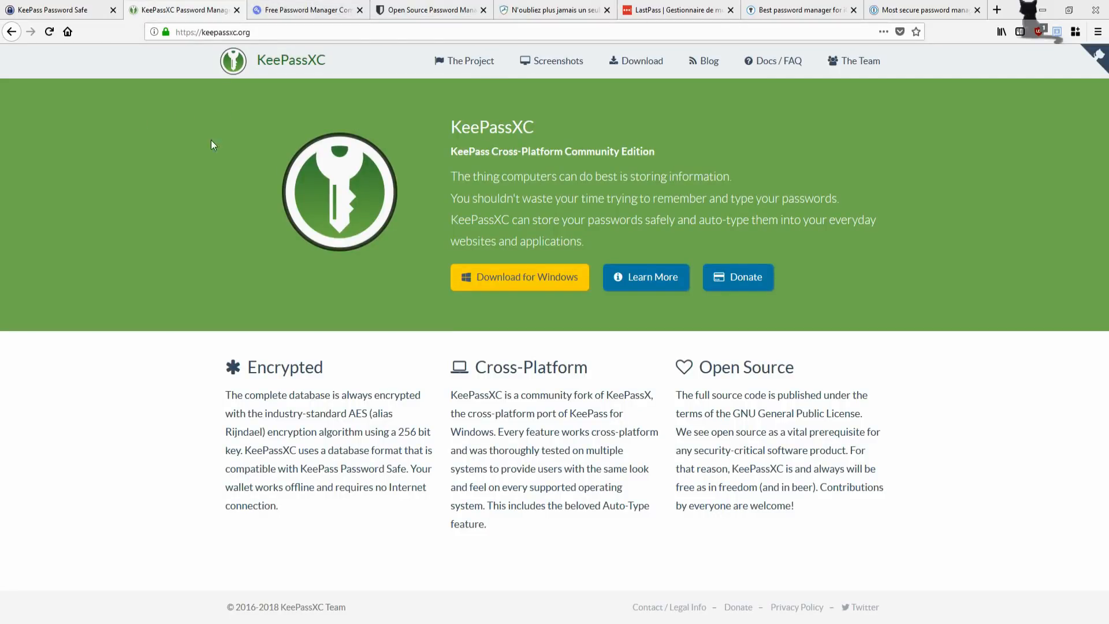
# Step: Open the KeeWeb site at keeweb.info and scroll through its app preview
pyautogui.click(306, 10)
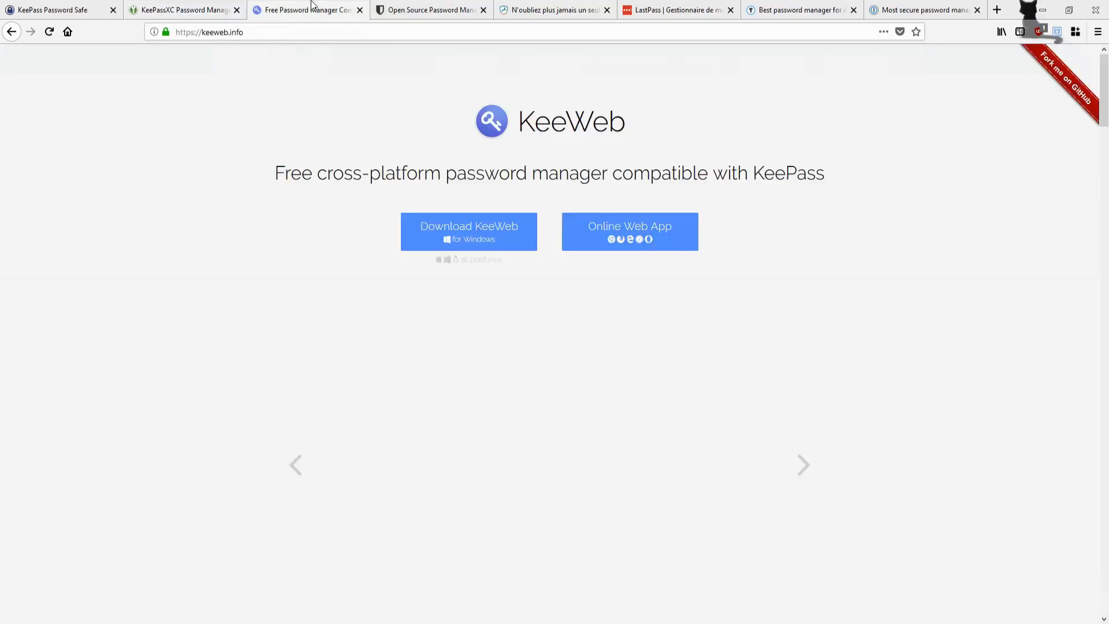
pyautogui.scroll(-3, 306, 288)
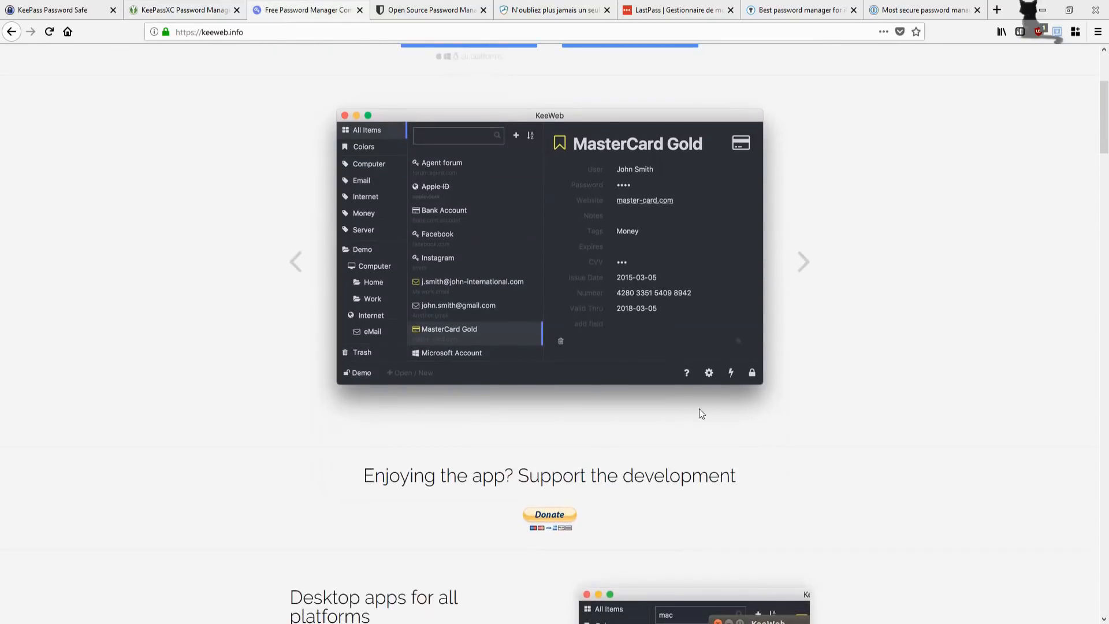
pyautogui.scroll(3, 705, 409)
pyautogui.scroll(-4, 649, 414)
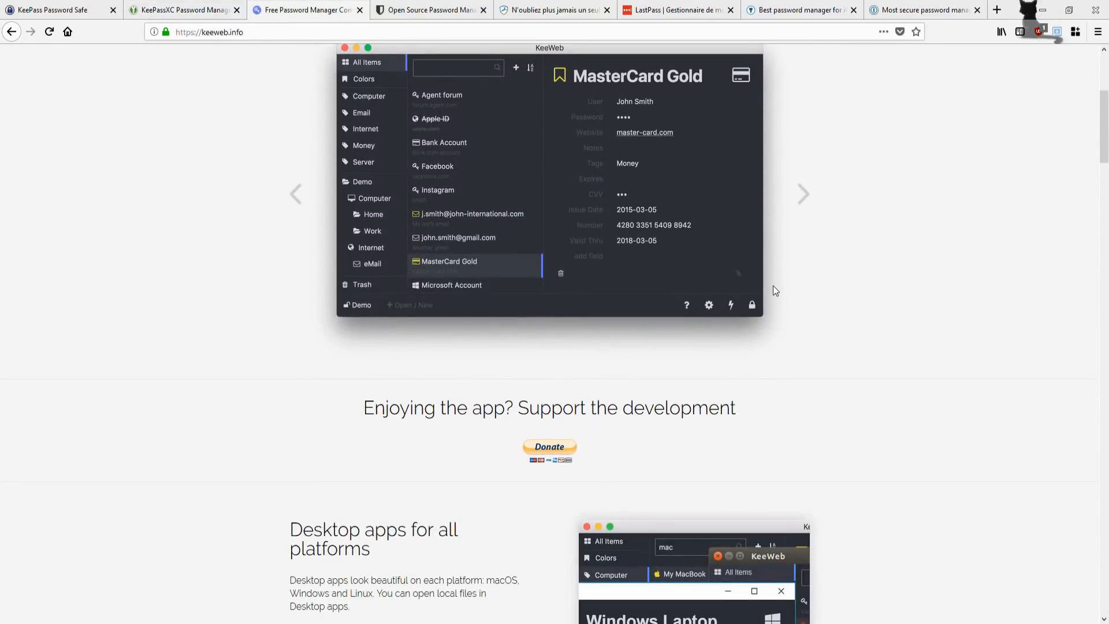
pyautogui.scroll(-3, 773, 286)
pyautogui.scroll(7, 644, 267)
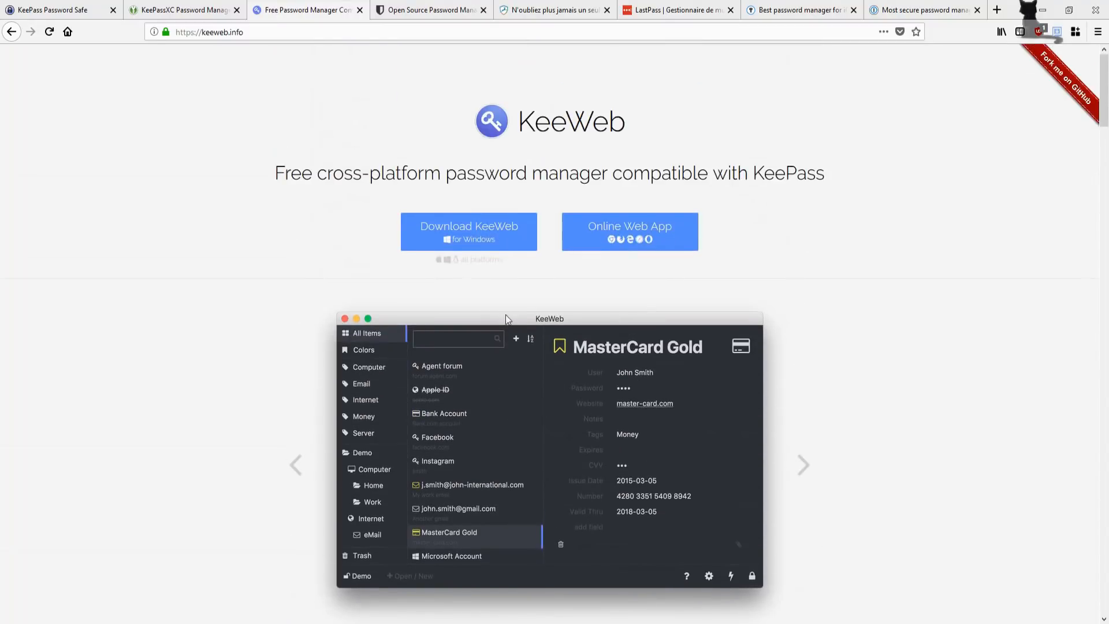
pyautogui.scroll(-2, 526, 319)
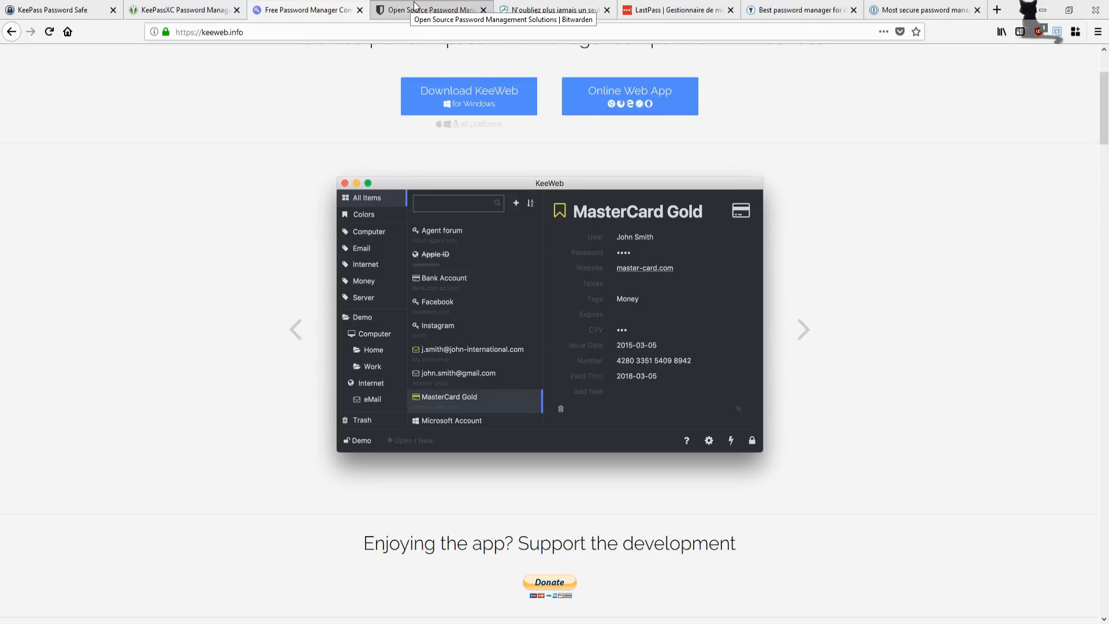
# Step: View the Bitwarden, Dashlane, LastPass, Enpass and 1Password homepages, ending on KeePass Password Safe
pyautogui.click(414, 5)
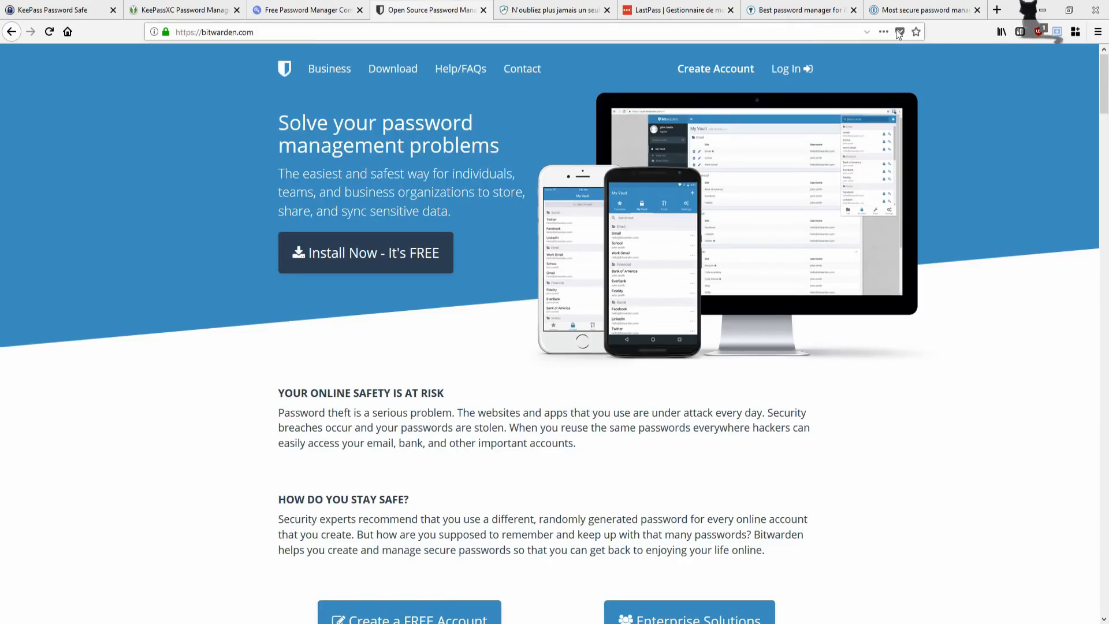
pyautogui.click(552, 8)
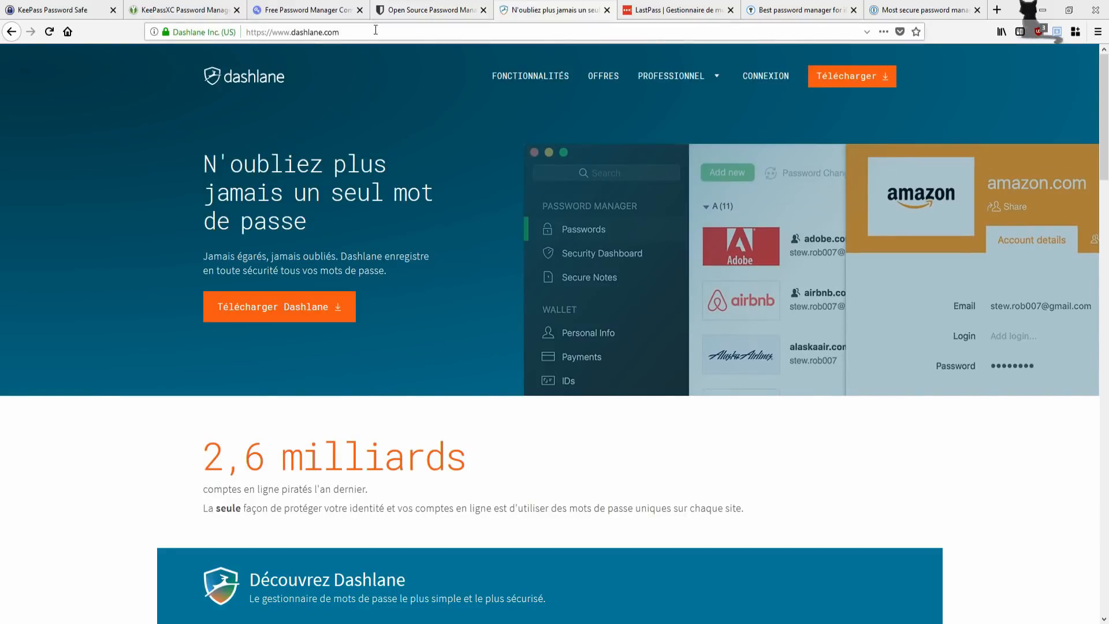
pyautogui.click(675, 8)
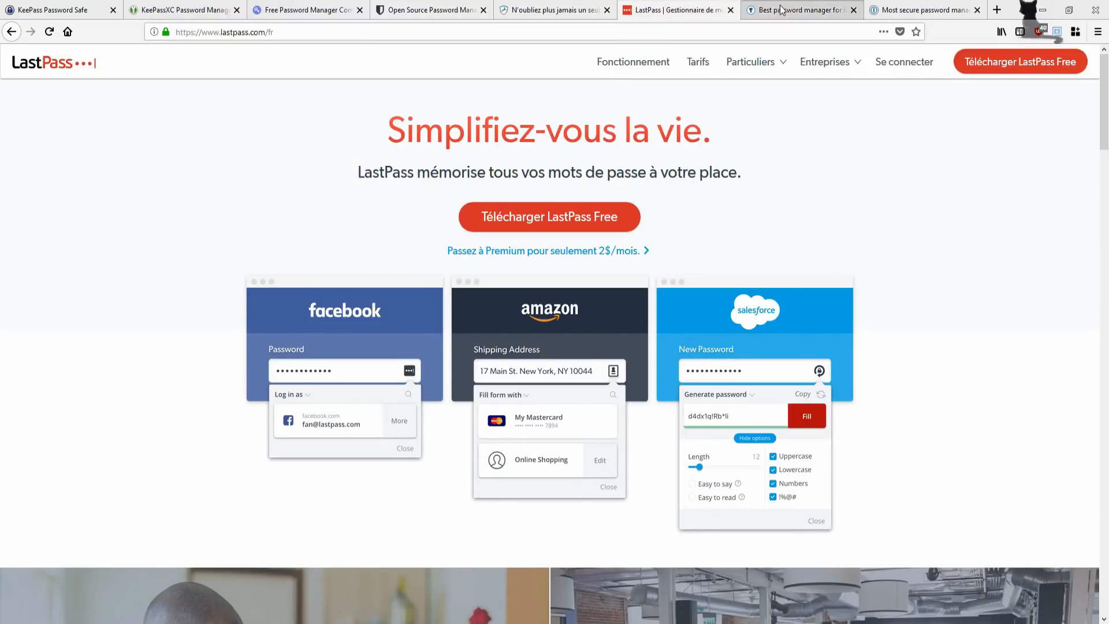
pyautogui.click(797, 9)
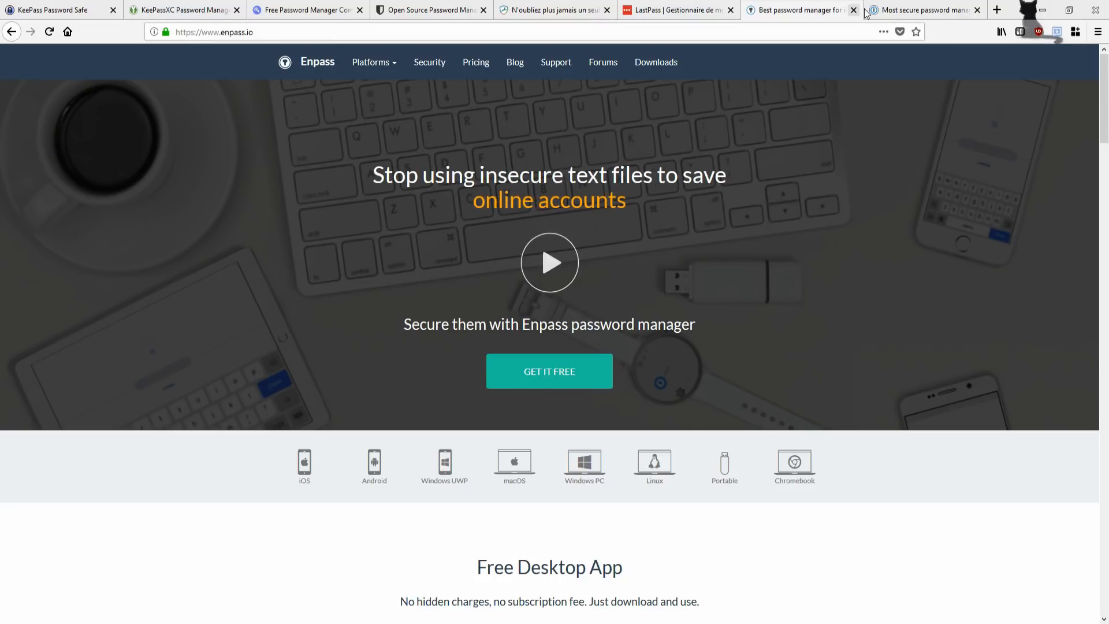
pyautogui.click(921, 10)
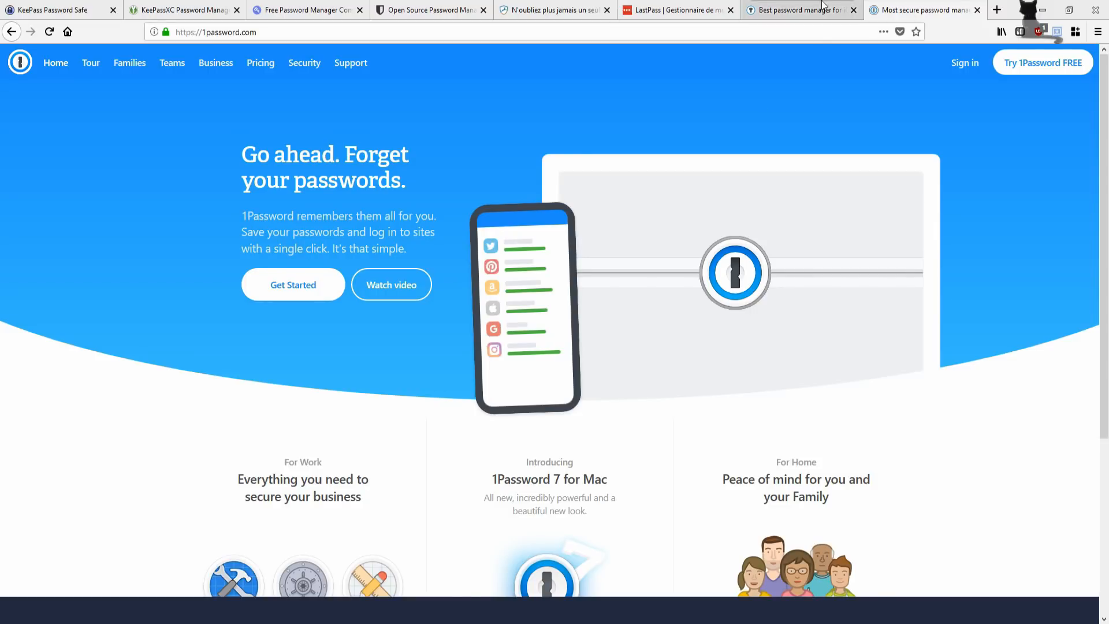
pyautogui.click(569, 13)
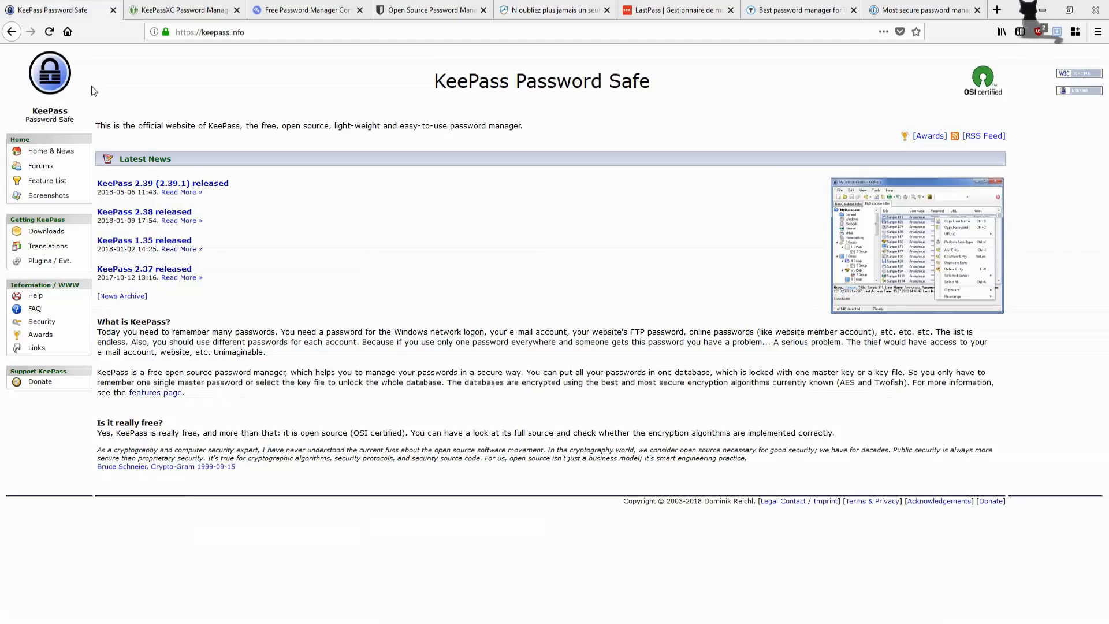
pyautogui.click(63, 8)
# Step: Glance at the KeePassXC site, then open the KeePass downloads page
pyautogui.click(155, 5)
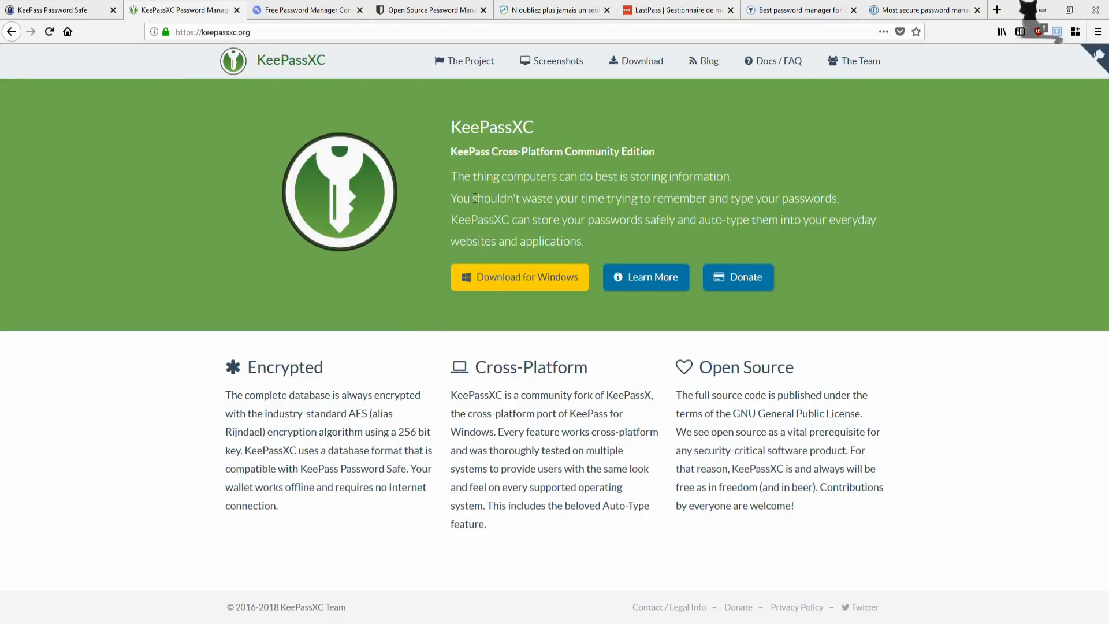
pyautogui.click(66, 7)
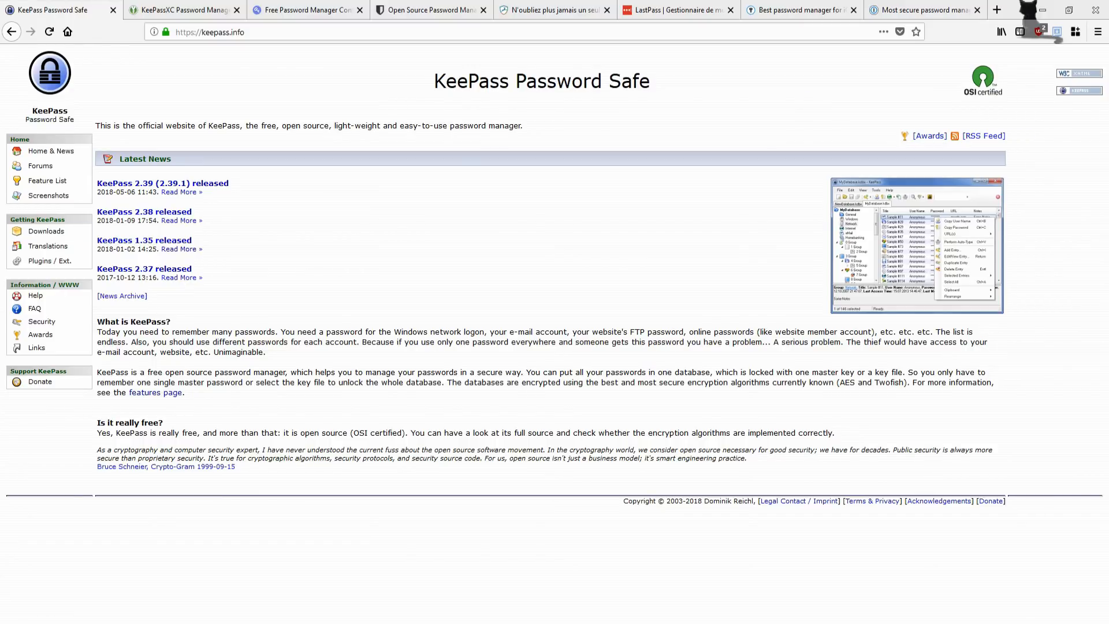
pyautogui.click(46, 232)
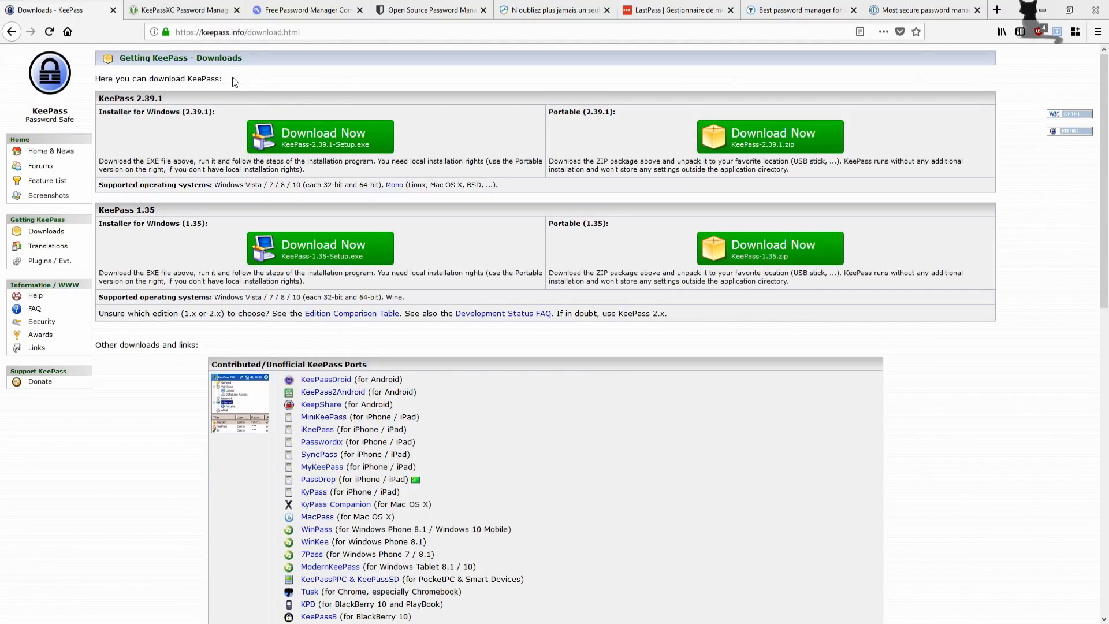
# Step: View the KeePassXC screenshots gallery and enlarge the main window screenshot
pyautogui.click(183, 10)
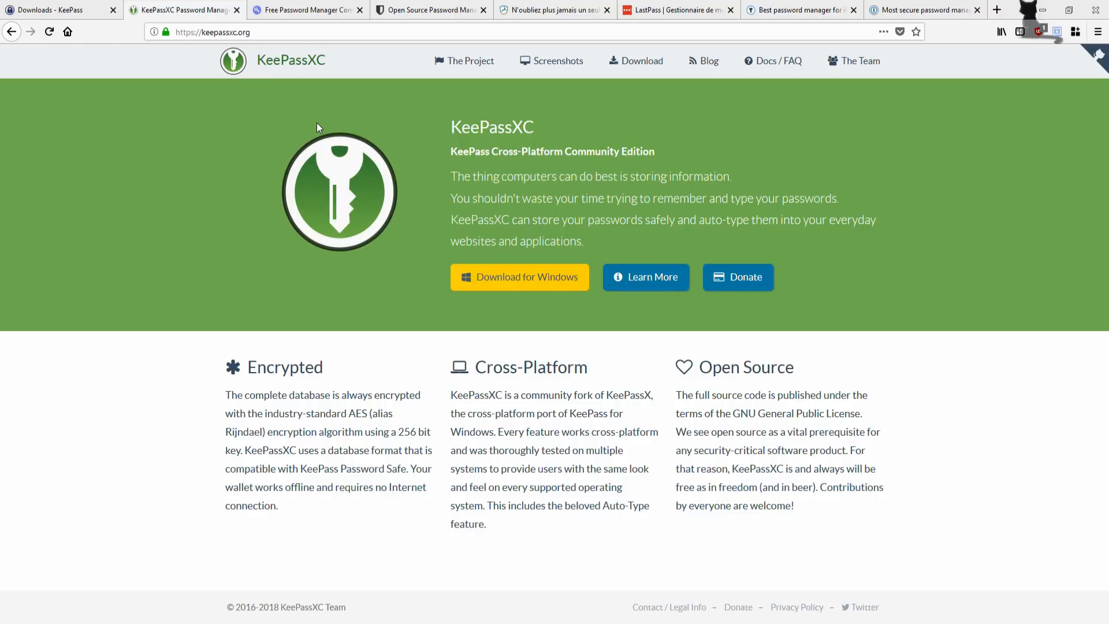
pyautogui.click(566, 63)
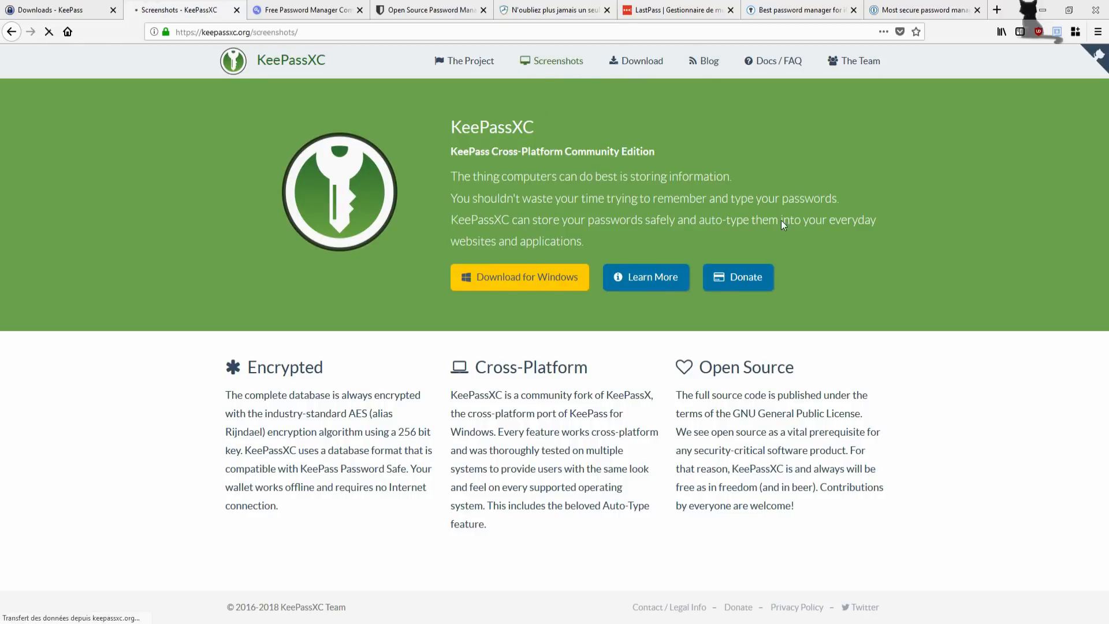
pyautogui.click(418, 289)
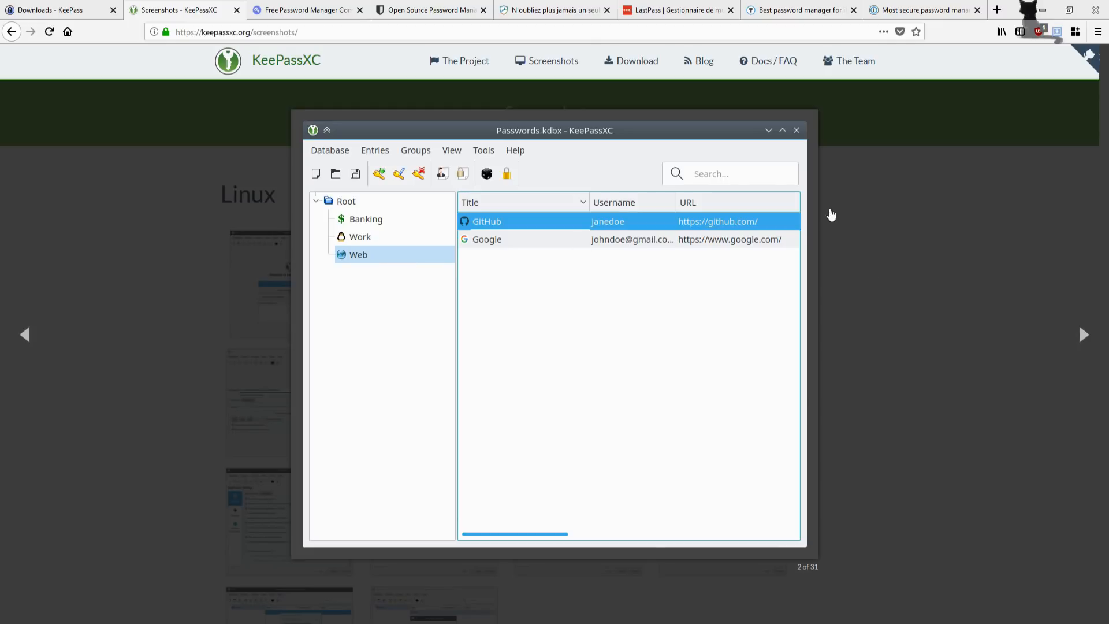
pyautogui.click(584, 243)
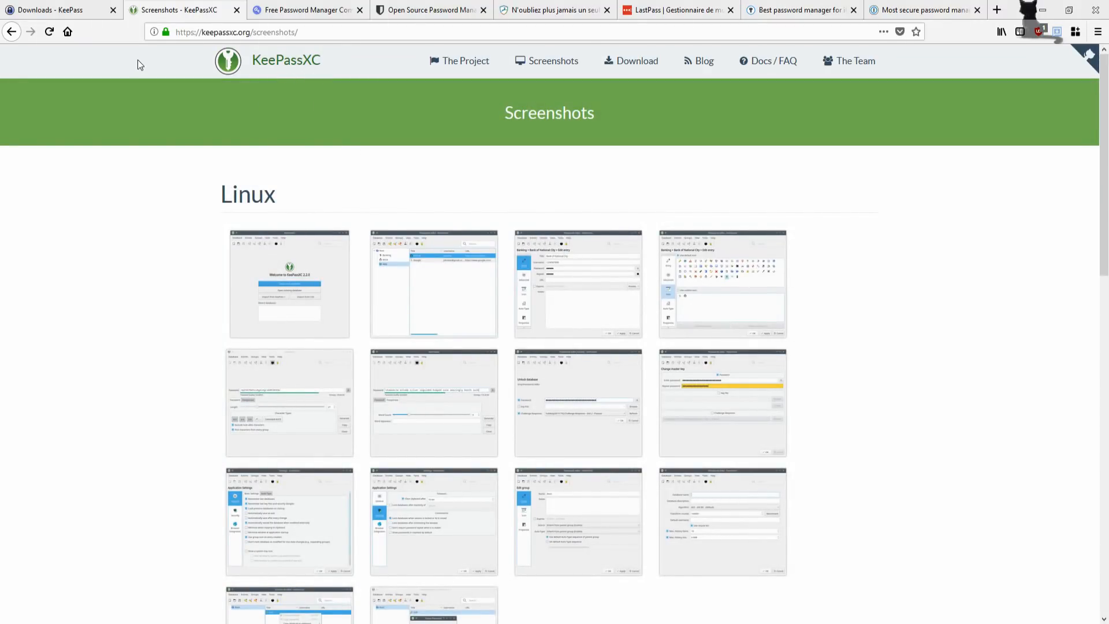
# Step: Browse the KeePass translations page, then return to the keepassxc.org home page
pyautogui.hotkey('ctrl', 'shift', 'Tab')
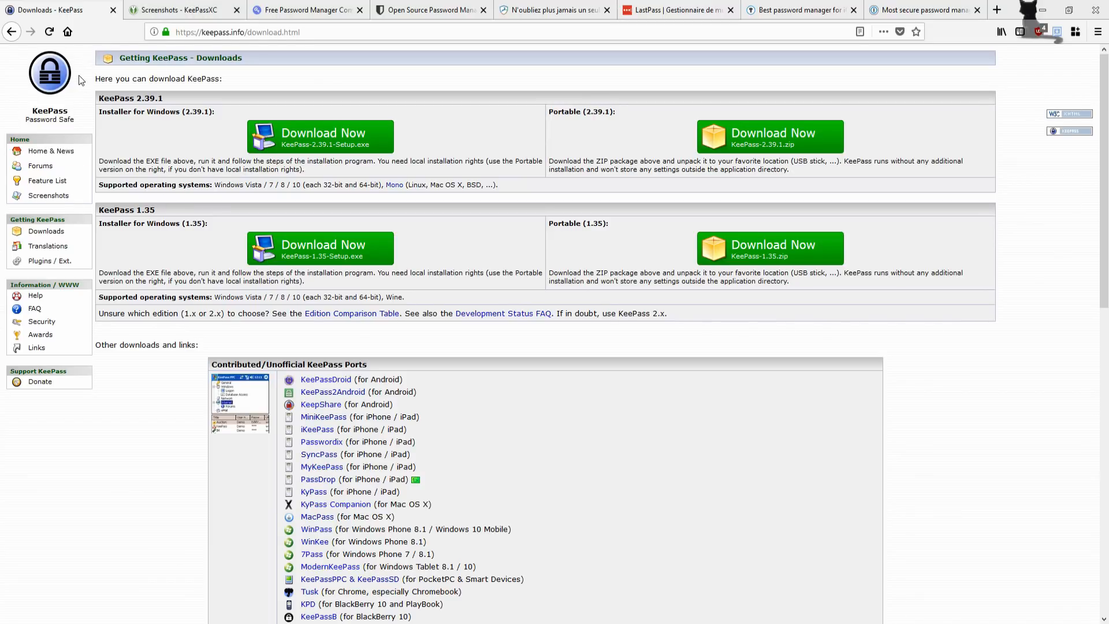
pyautogui.click(53, 247)
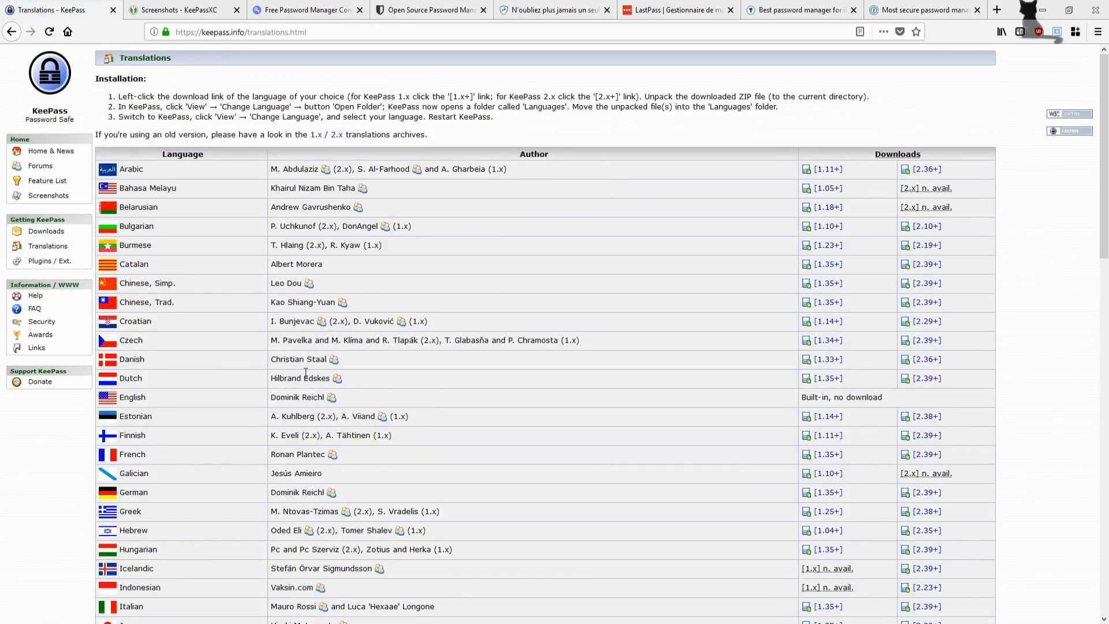
pyautogui.scroll(-10, 484, 342)
pyautogui.scroll(9, 483, 337)
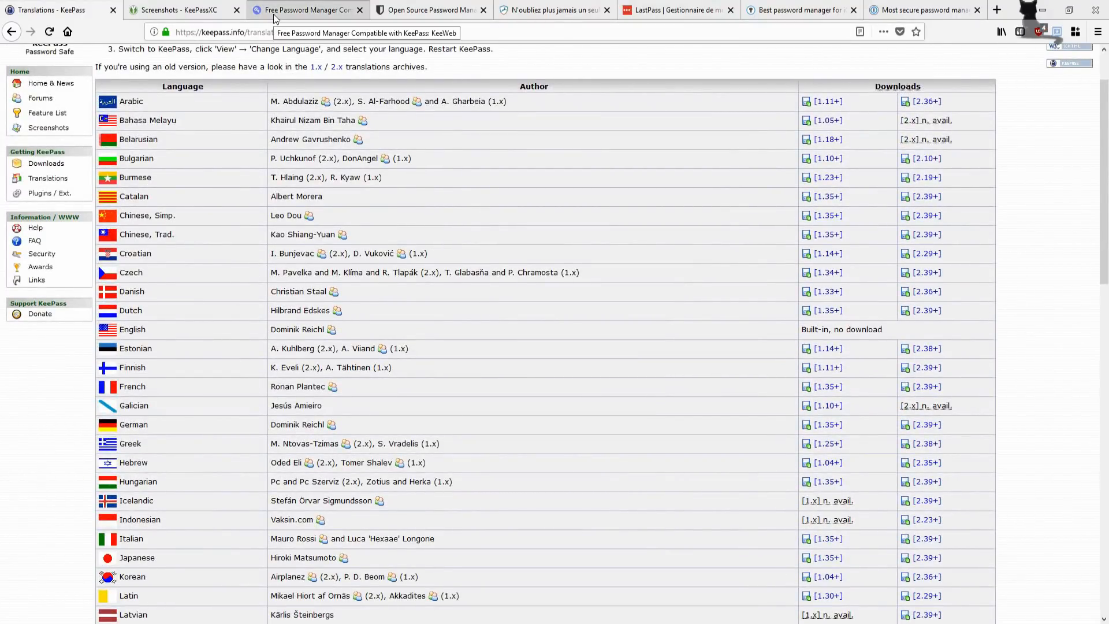
pyautogui.click(170, 10)
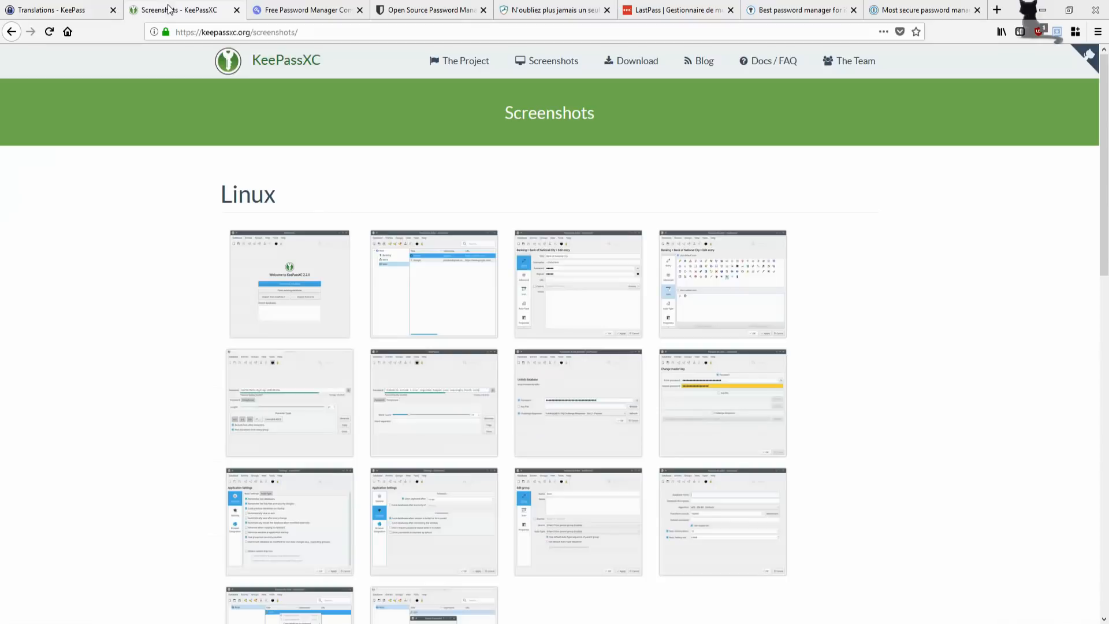
pyautogui.click(286, 74)
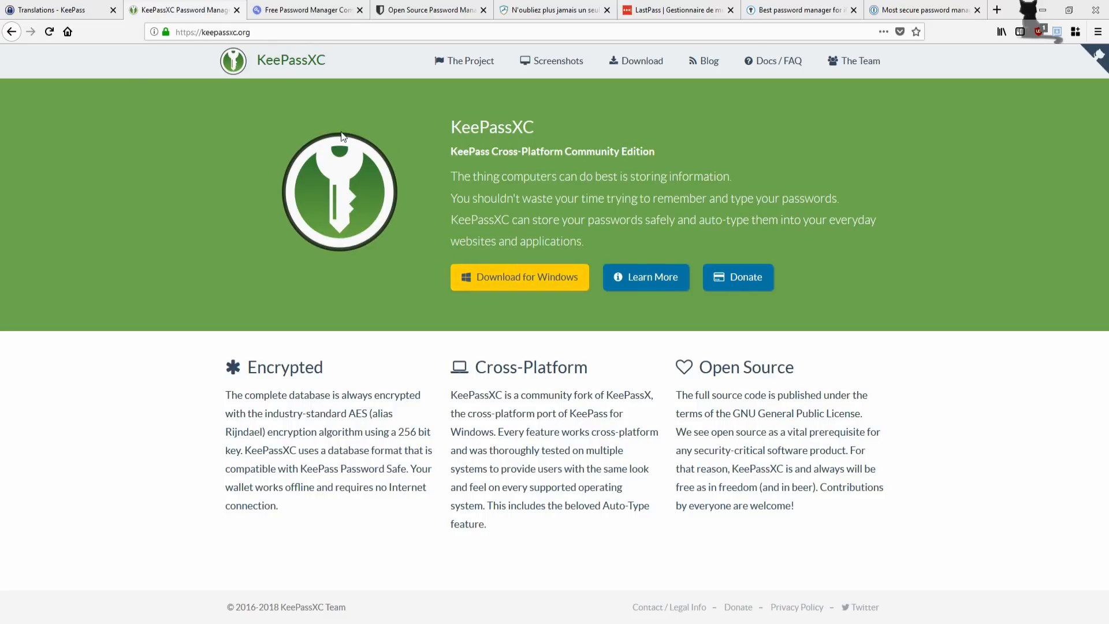
# Step: Close Firefox and start KeePassXC 2.3.3 by running KeePassXC.exe from its folder
pyautogui.click(1095, 9)
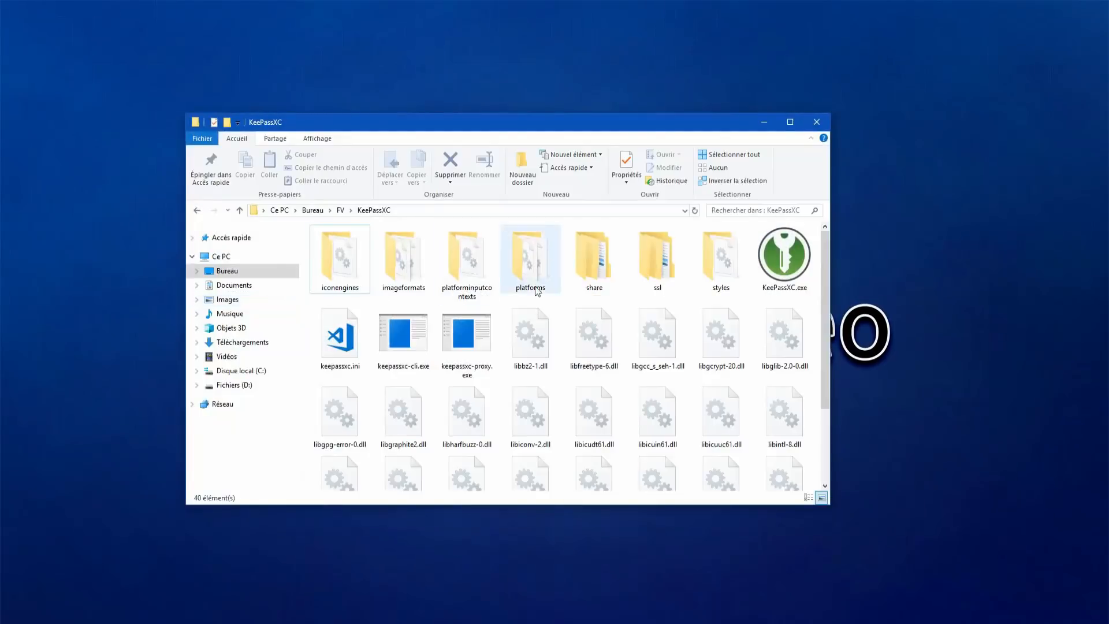
pyautogui.scroll(-2, 674, 346)
pyautogui.scroll(2, 674, 347)
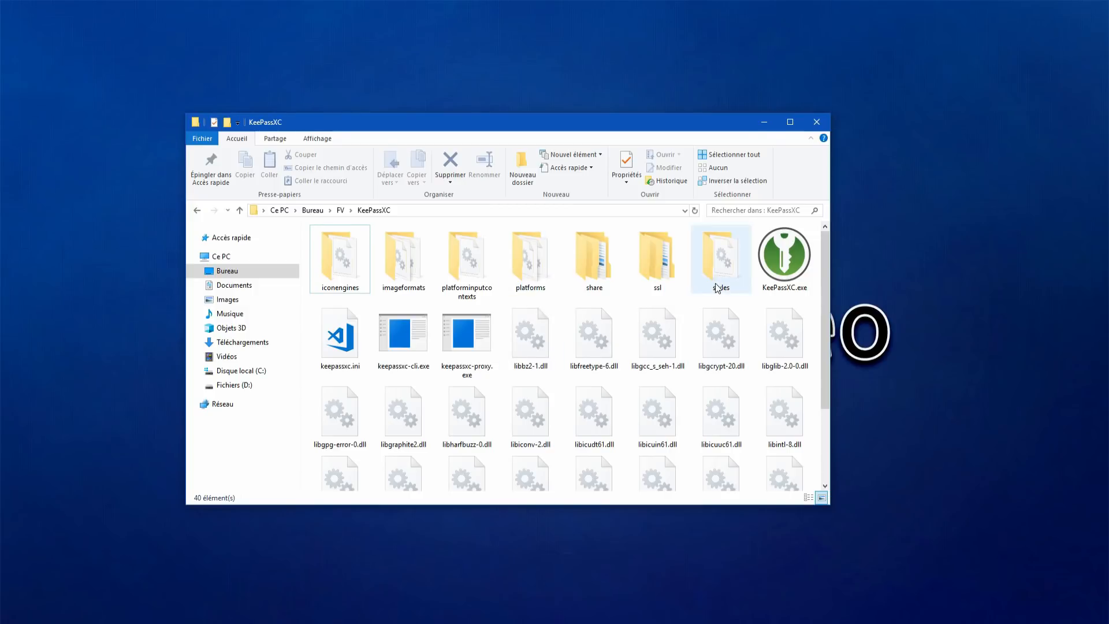
pyautogui.doubleClick(792, 281)
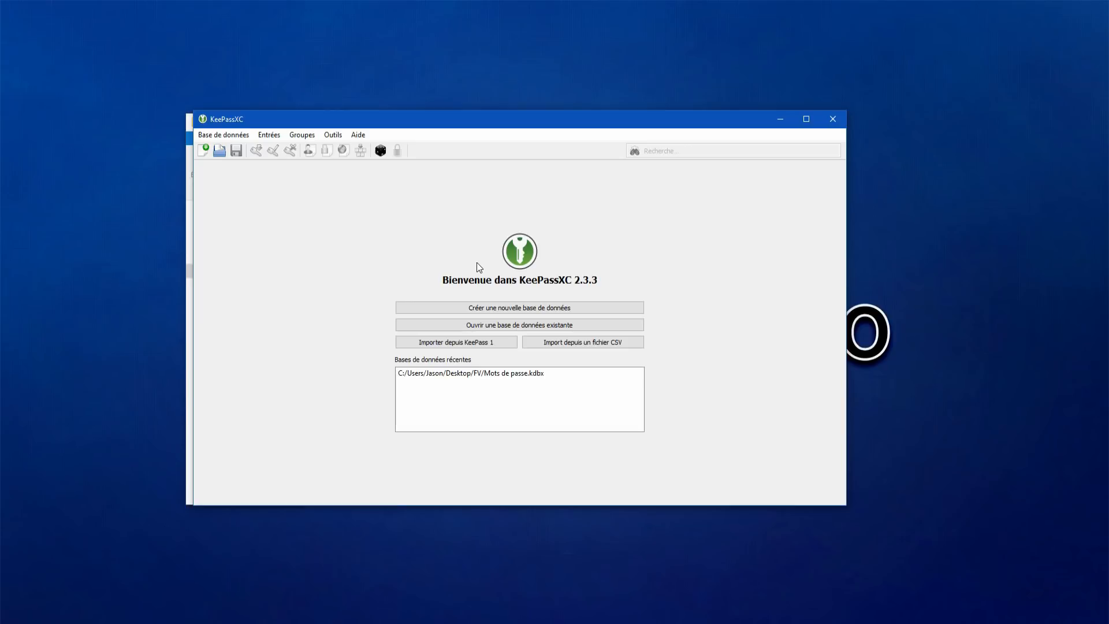
# Step: Create and save Mots de passe.kdbx, then enter and confirm a master password
pyautogui.click(510, 307)
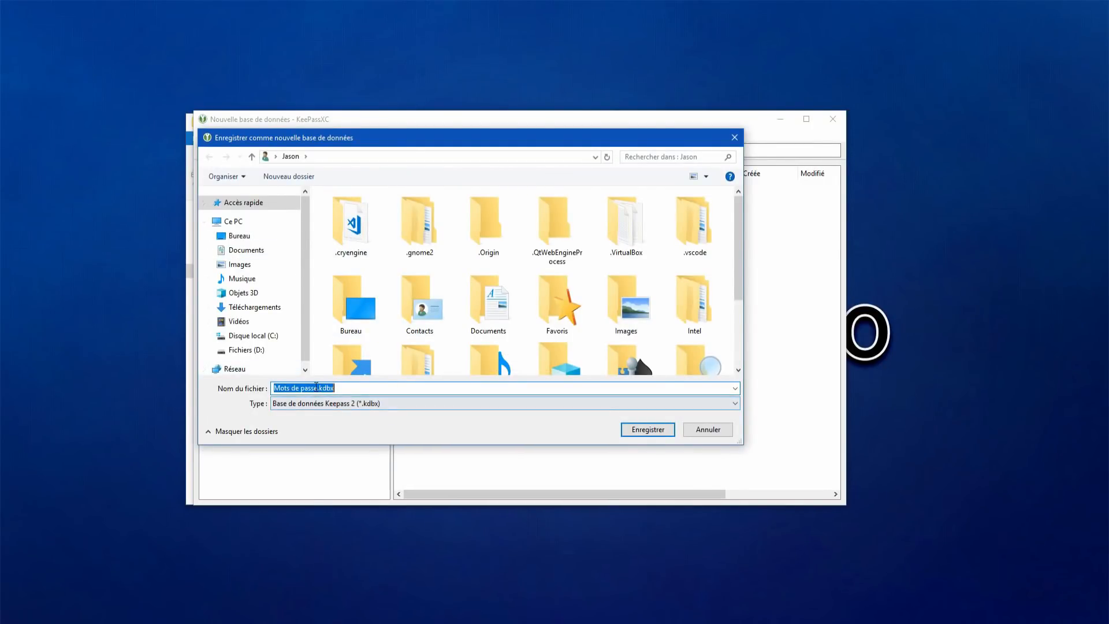
pyautogui.click(662, 434)
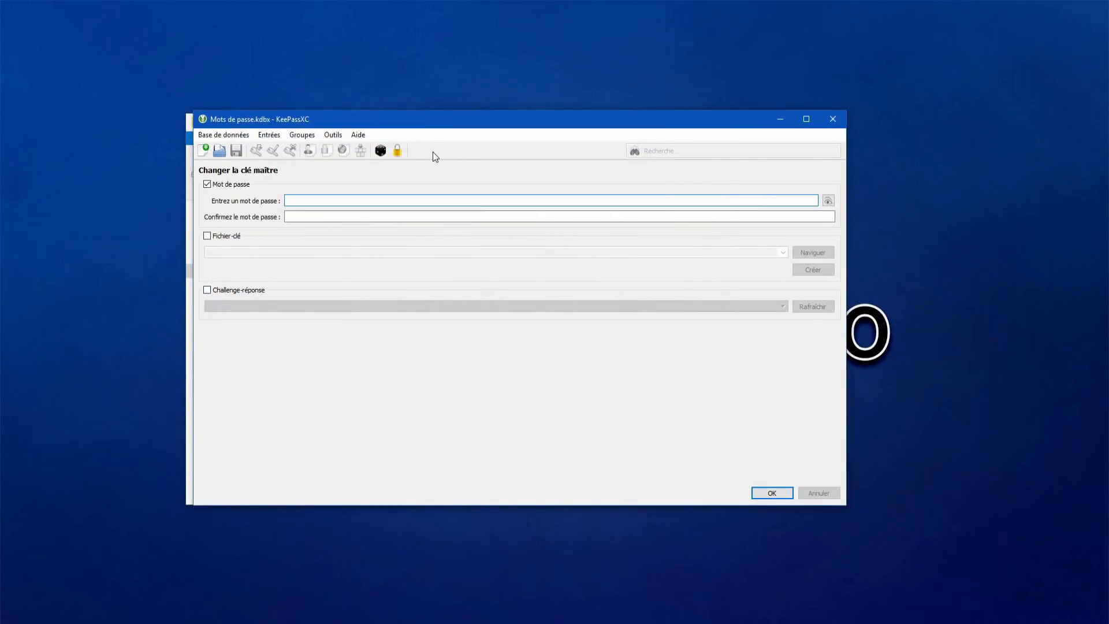
pyautogui.write('•••••')
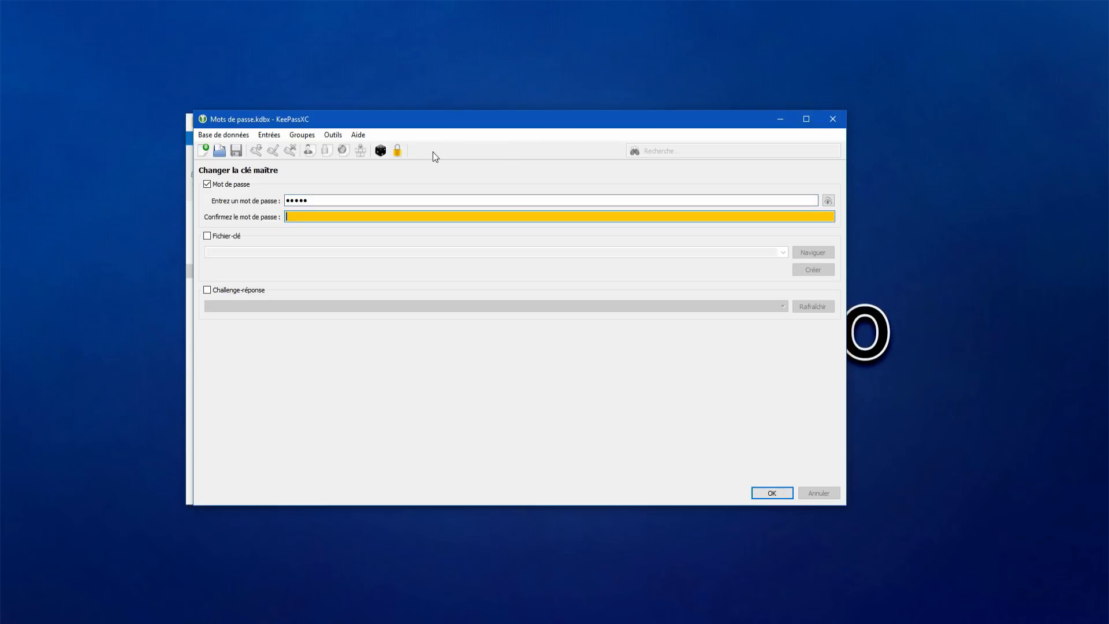
pyautogui.press('Tab')
pyautogui.write('•••••')
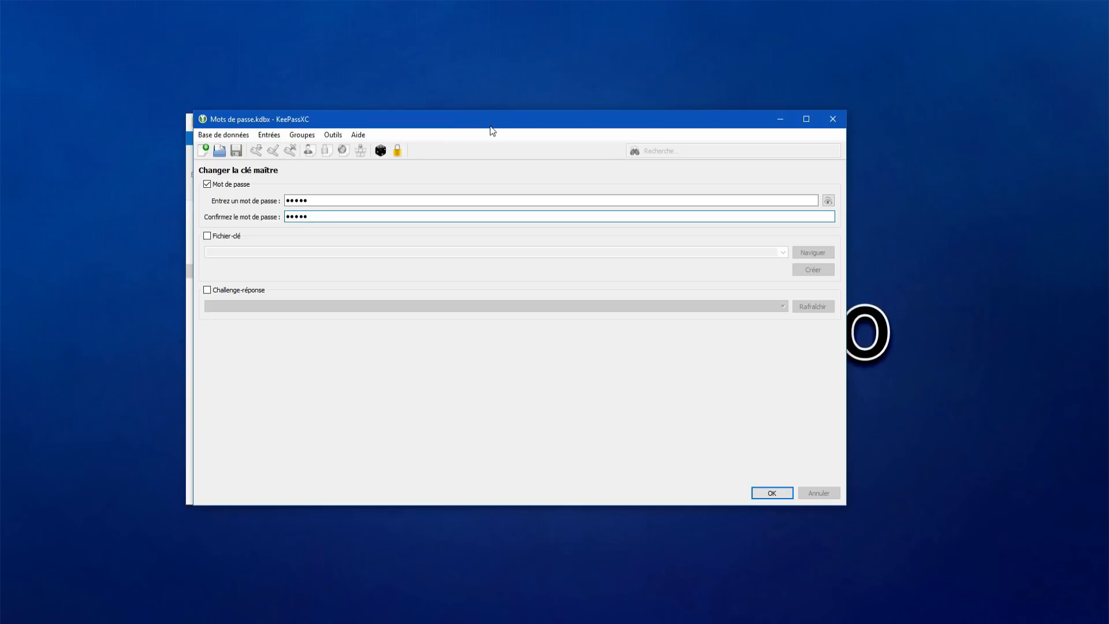
pyautogui.moveTo(491, 127)
pyautogui.mouseDown()
pyautogui.moveTo(520, 171)
pyautogui.moveTo(475, 123)
pyautogui.mouseUp()
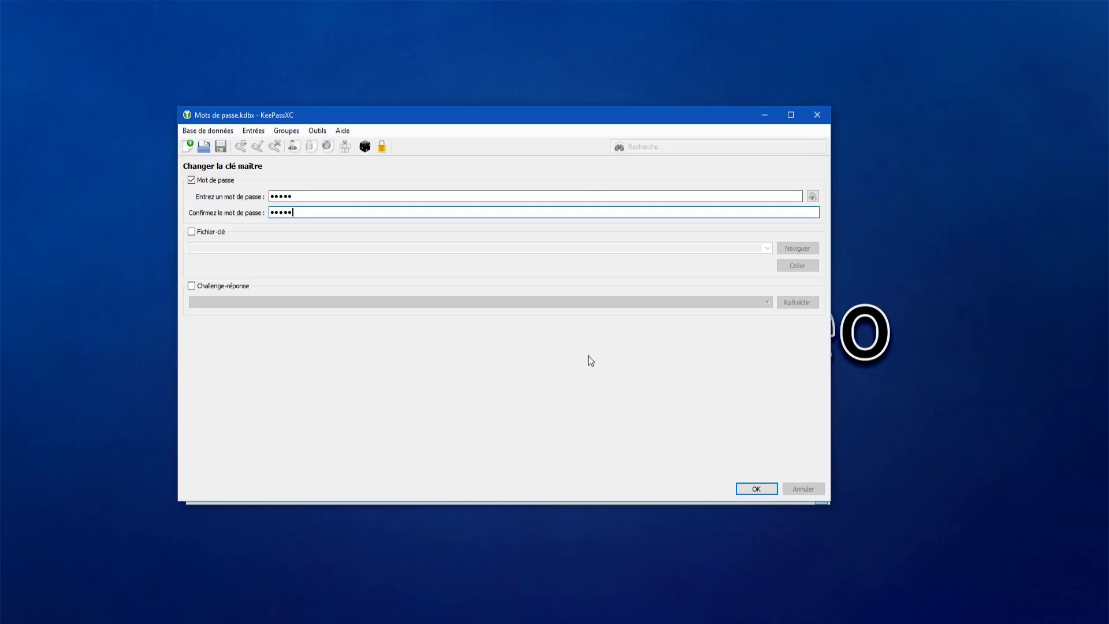
# Step: Accept the master password, minimize the Explorer window, and maximize KeePassXC
pyautogui.click(745, 489)
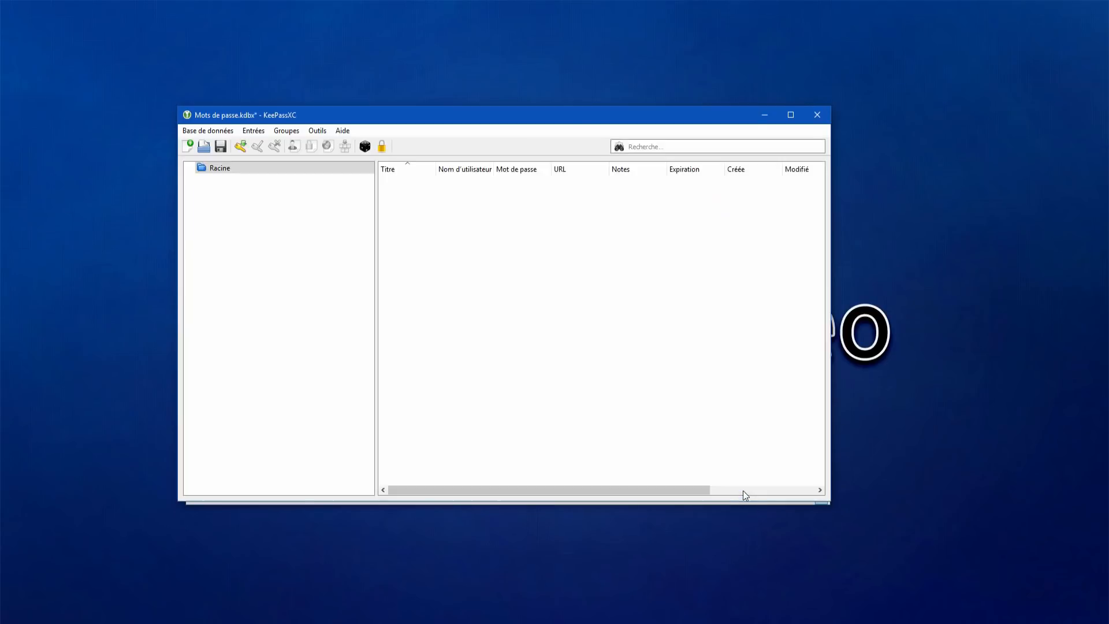
pyautogui.moveTo(365, 121)
pyautogui.mouseDown()
pyautogui.moveTo(440, 145)
pyautogui.moveTo(373, 122)
pyautogui.moveTo(364, 302)
pyautogui.moveTo(373, 135)
pyautogui.mouseUp()
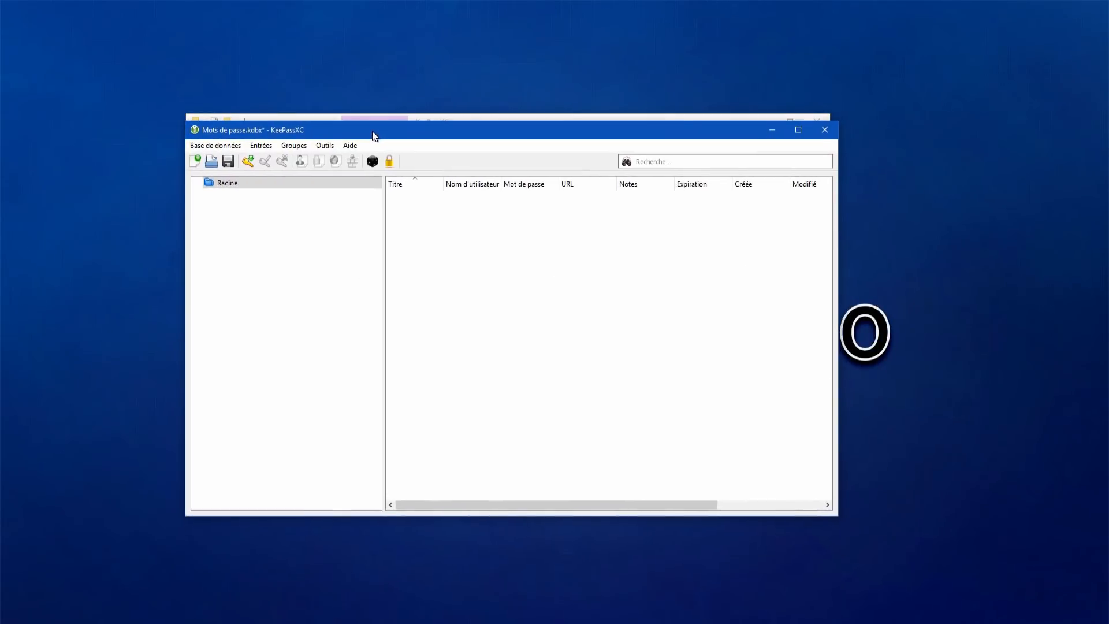
pyautogui.click(768, 117)
pyautogui.click(798, 129)
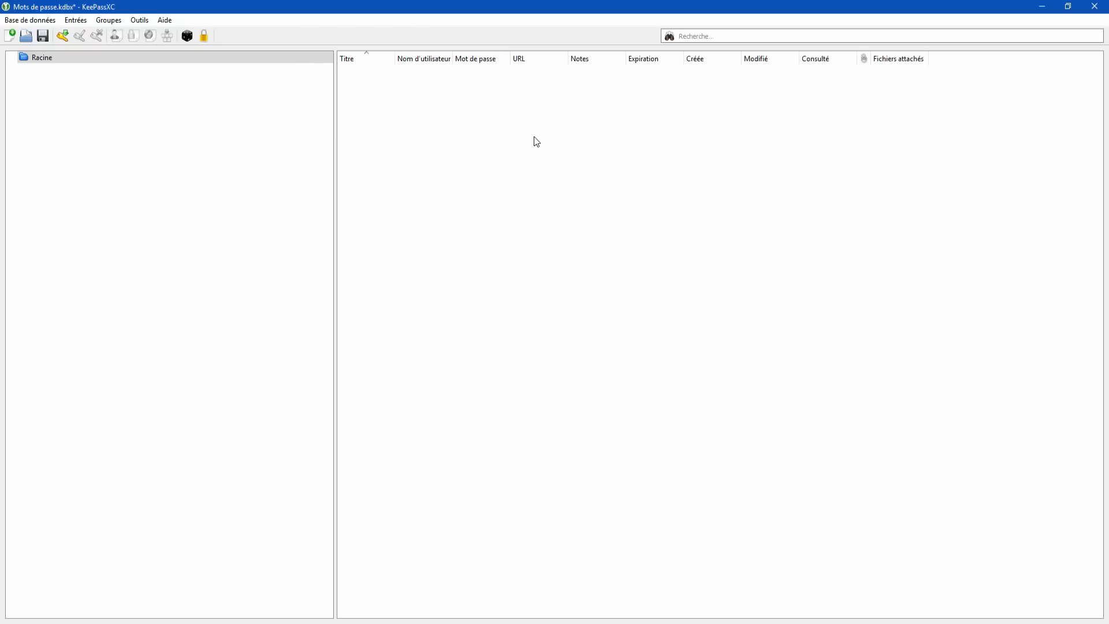
pyautogui.click(124, 138)
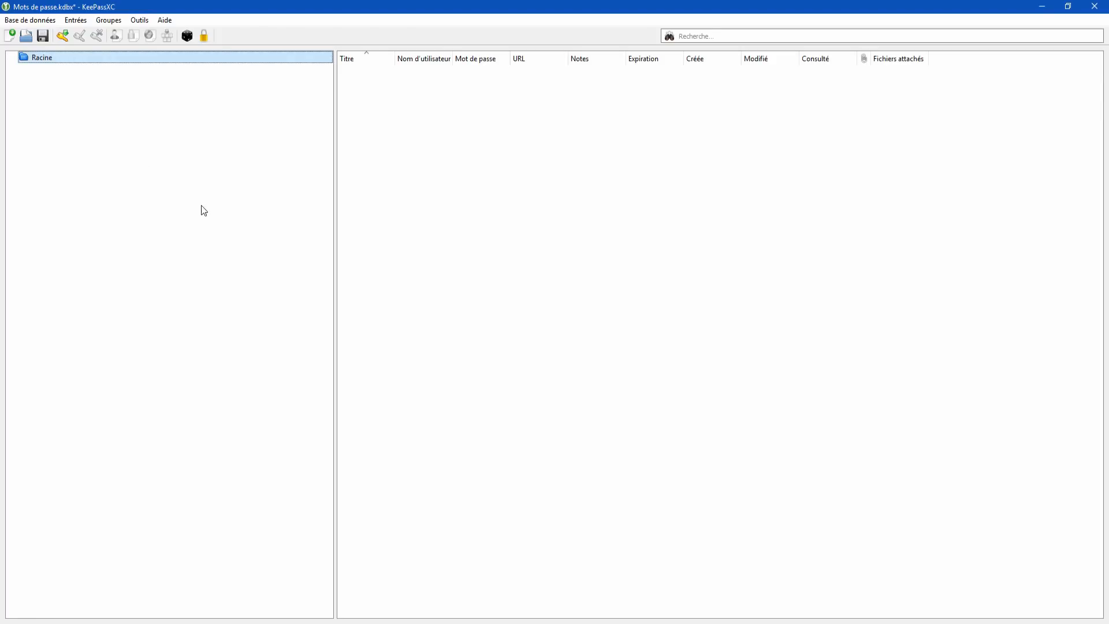
pyautogui.rightClick(37, 57)
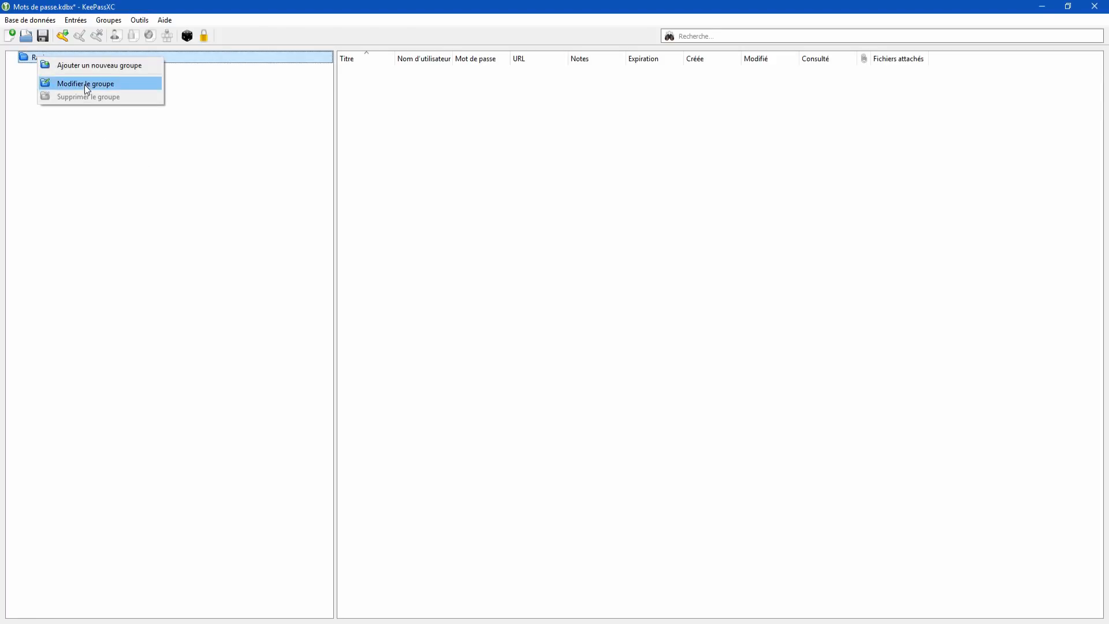
pyautogui.click(84, 67)
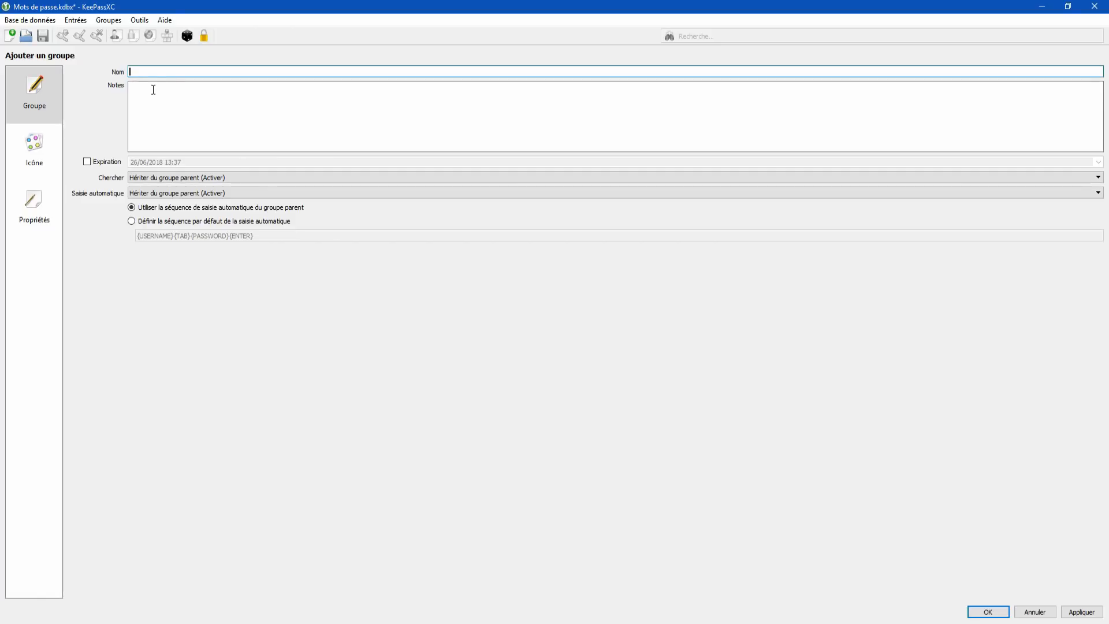
pyautogui.click(54, 149)
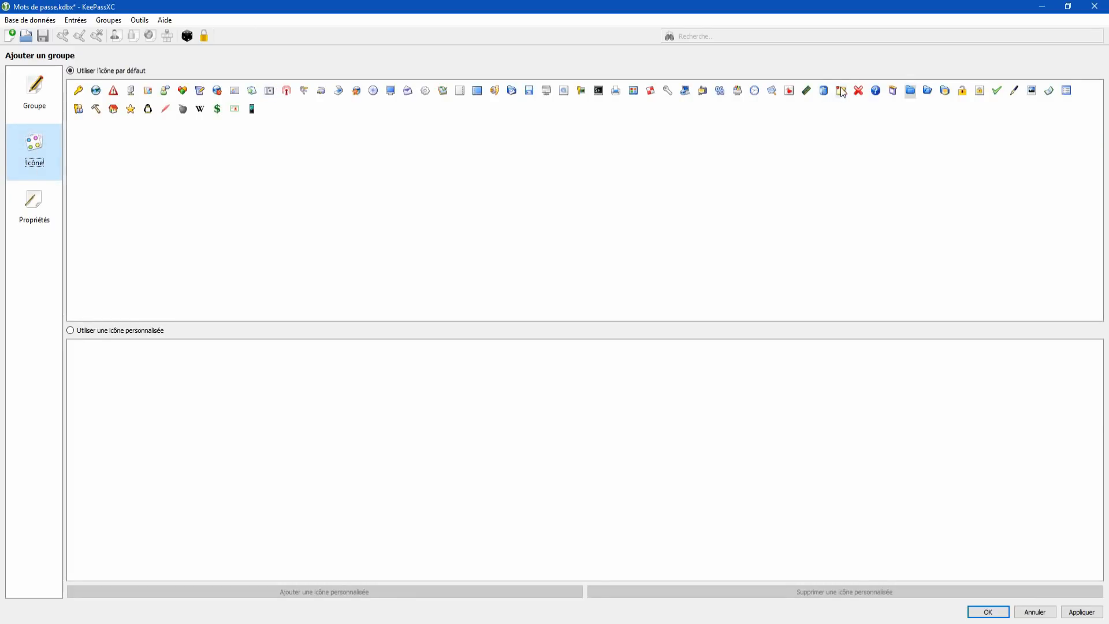
pyautogui.click(33, 206)
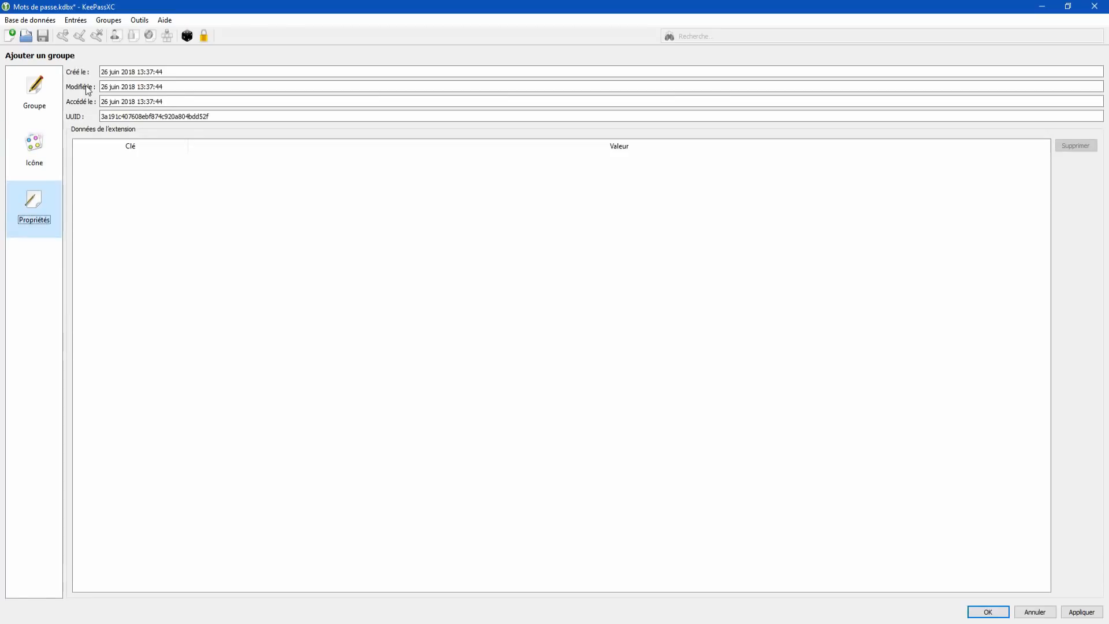
pyautogui.click(58, 85)
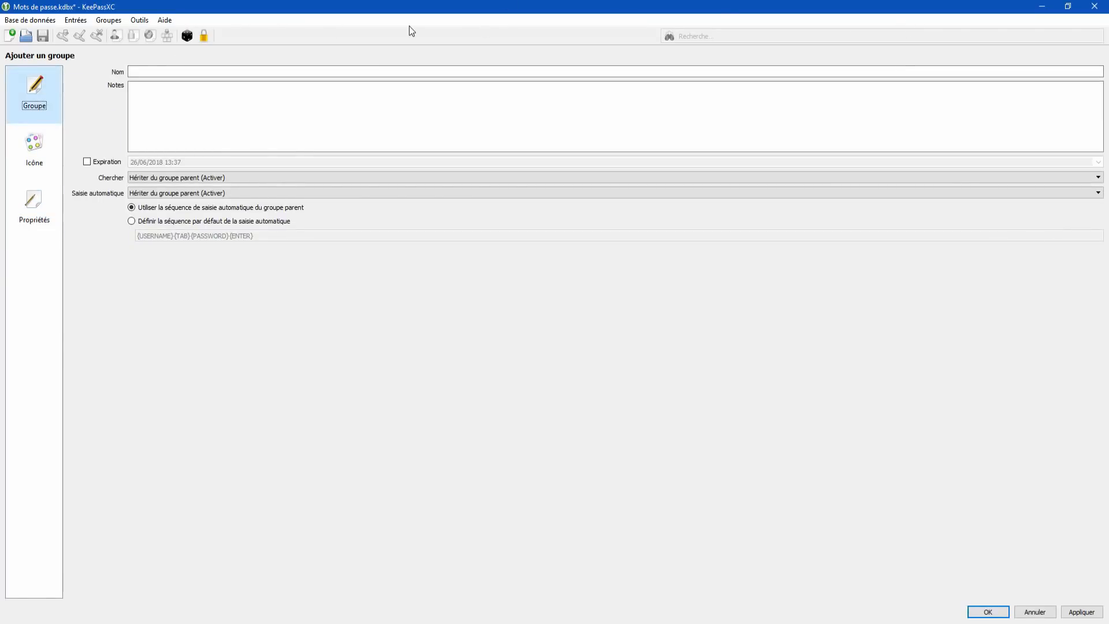
pyautogui.click(181, 70)
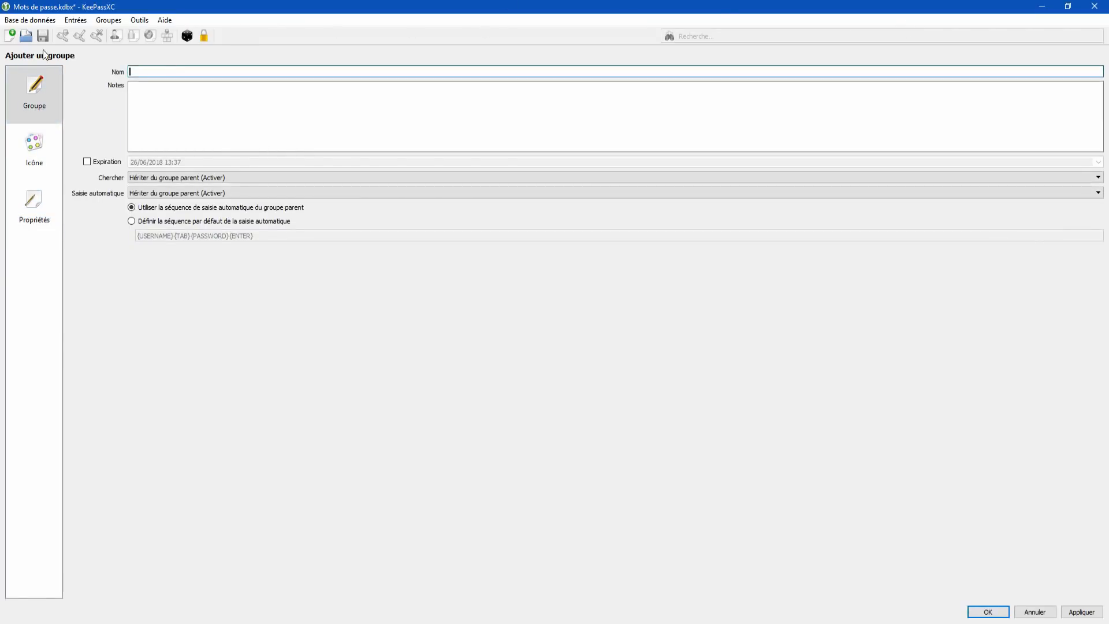
pyautogui.click(1035, 613)
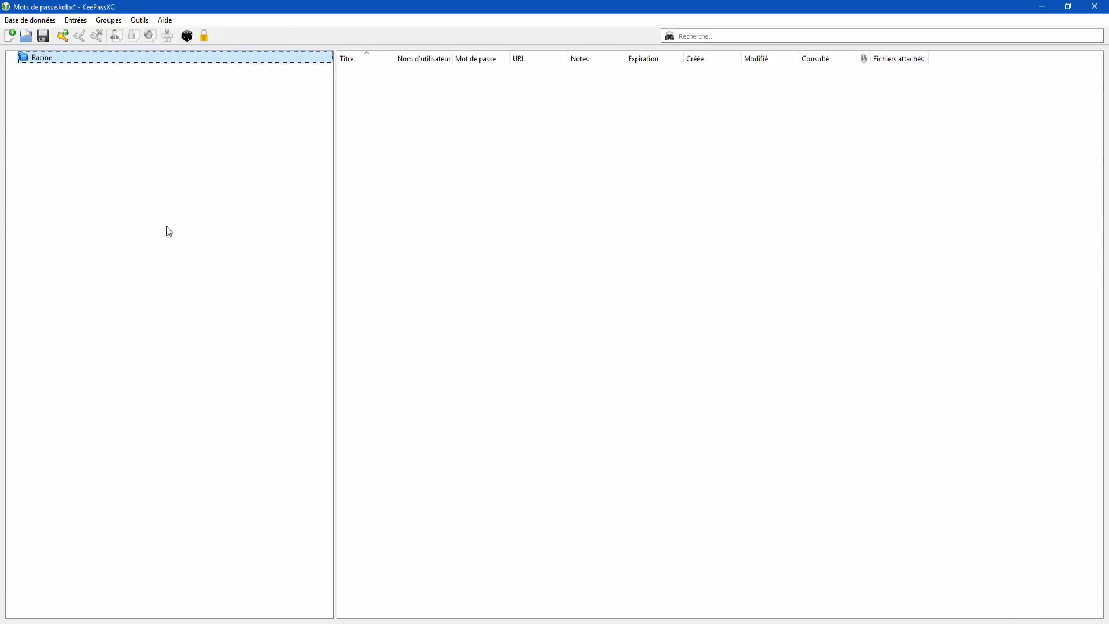
# Step: Narrow the group tree pane next to the Racine group
pyautogui.rightClick(39, 57)
pyautogui.click(224, 147)
pyautogui.moveTo(334, 134); pyautogui.dragTo(156, 134)
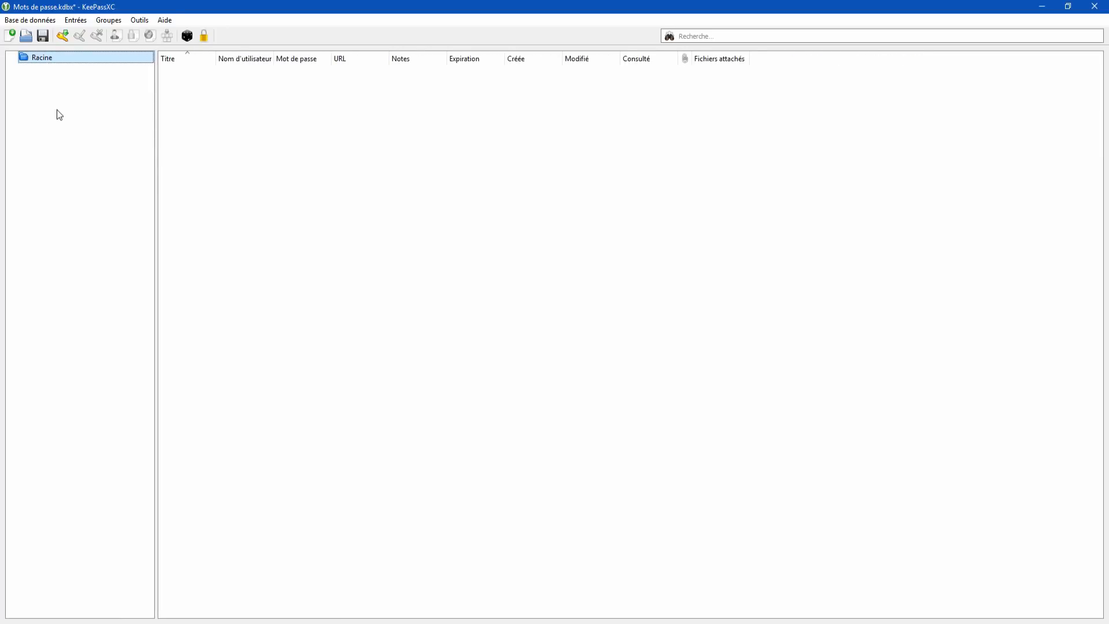
pyautogui.click(369, 205)
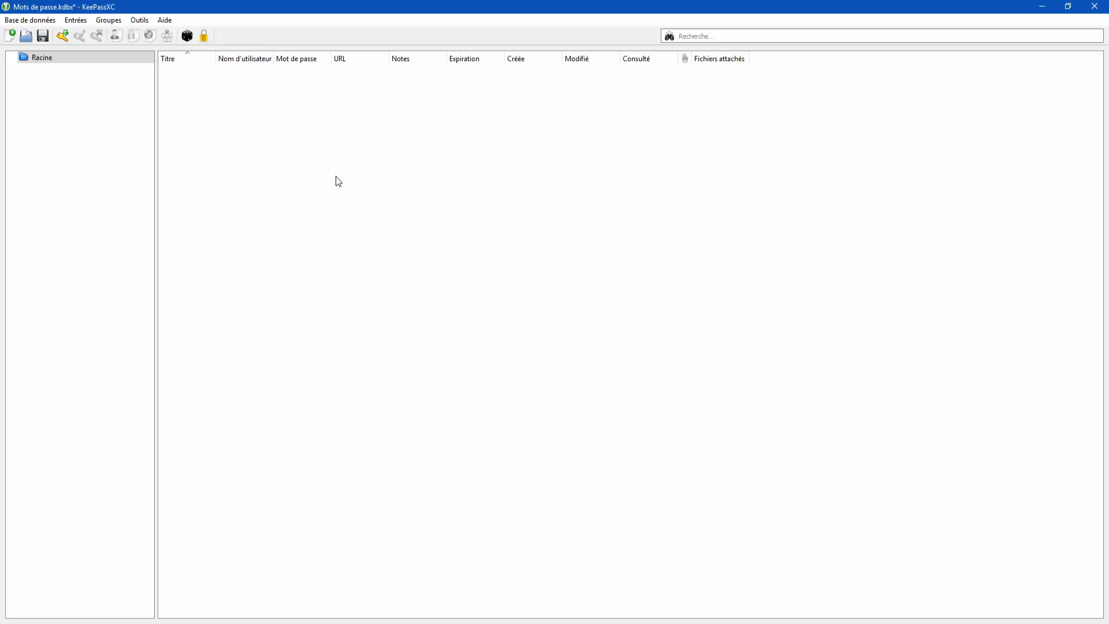
# Step: Add a new entry titled Amazon with the account's e-mail address as user name
pyautogui.rightClick(308, 176)
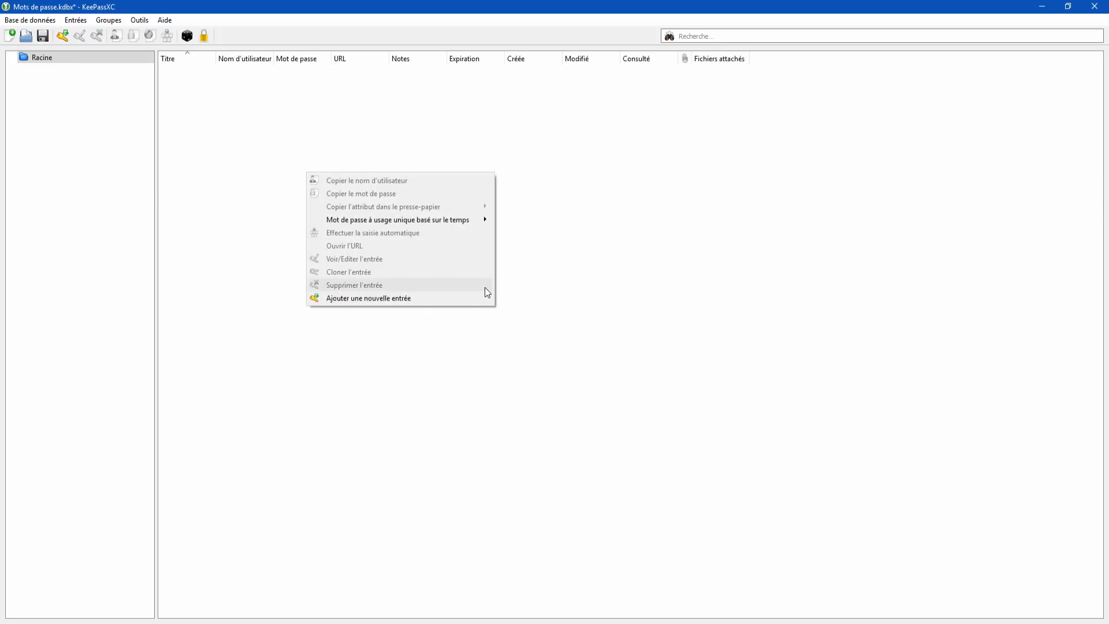
pyautogui.click(428, 298)
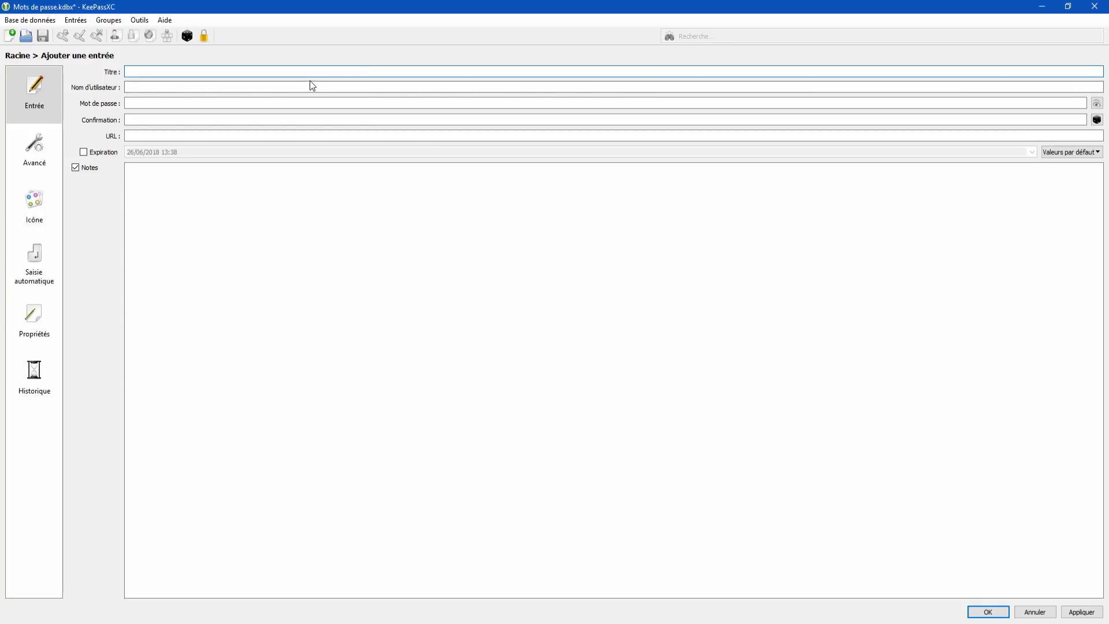
pyautogui.write('Amazon')
pyautogui.click(171, 87)
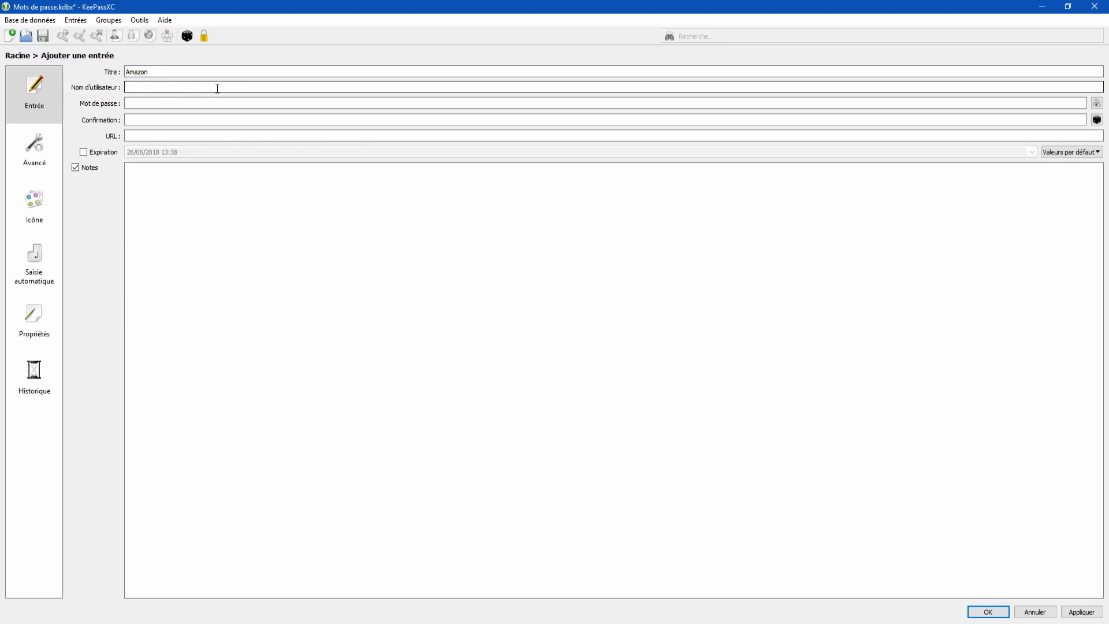
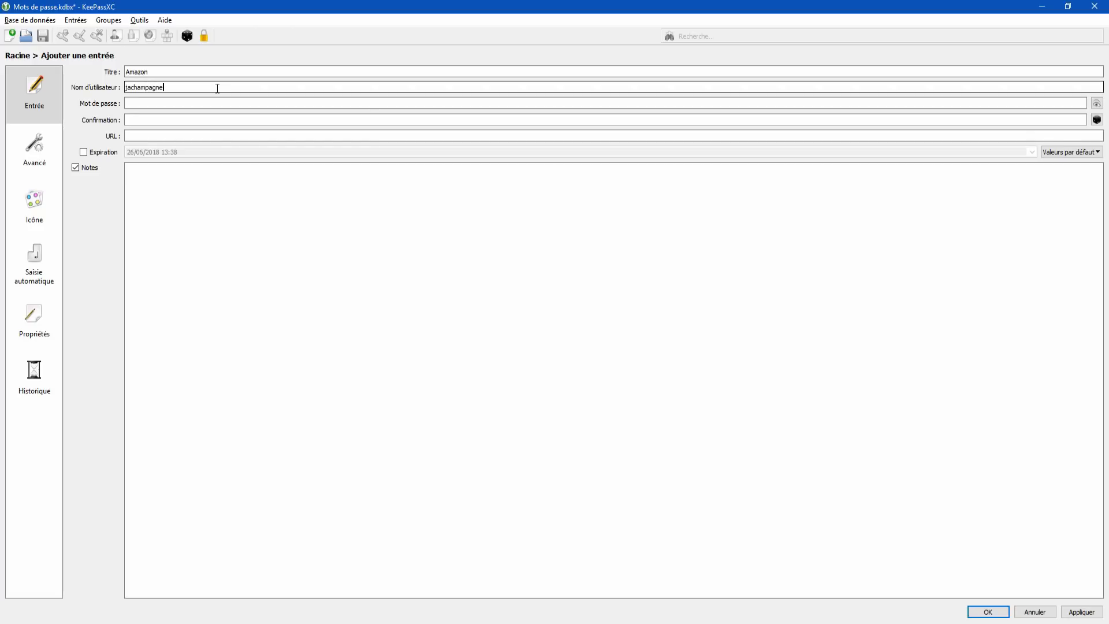
pyautogui.press('Tab')
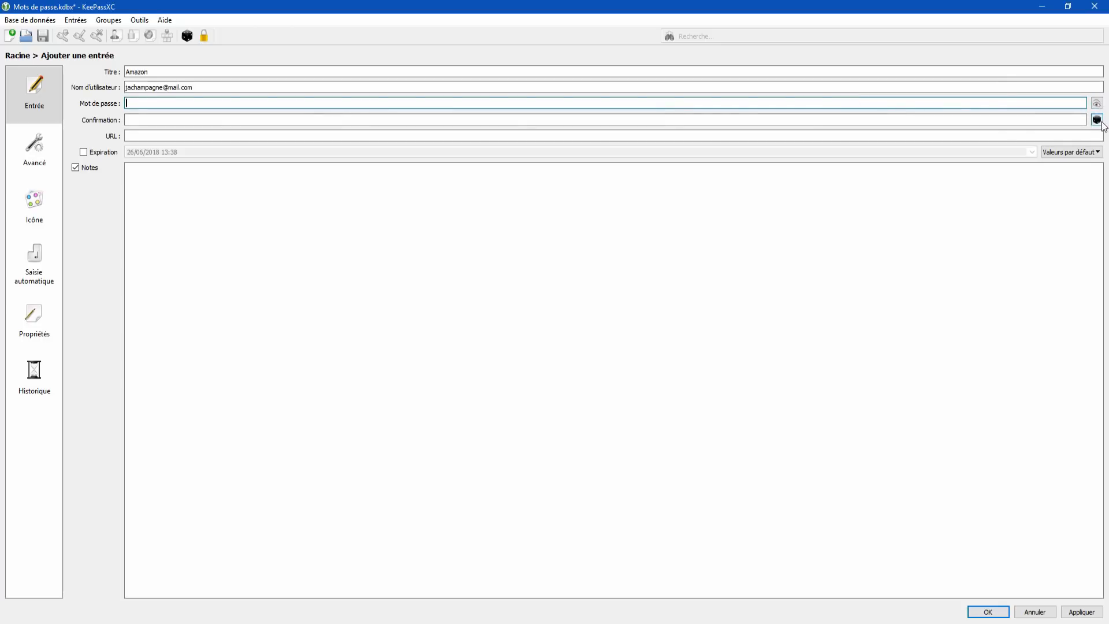
# Step: Open the standalone password generator from Outils, then close it
pyautogui.click(139, 22)
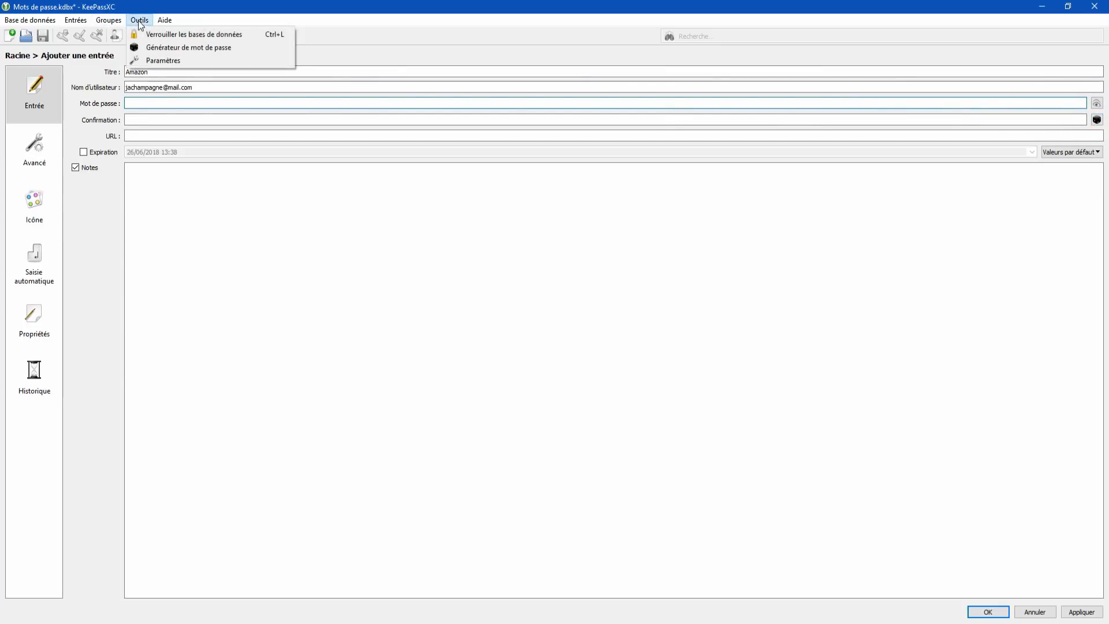
pyautogui.click(196, 58)
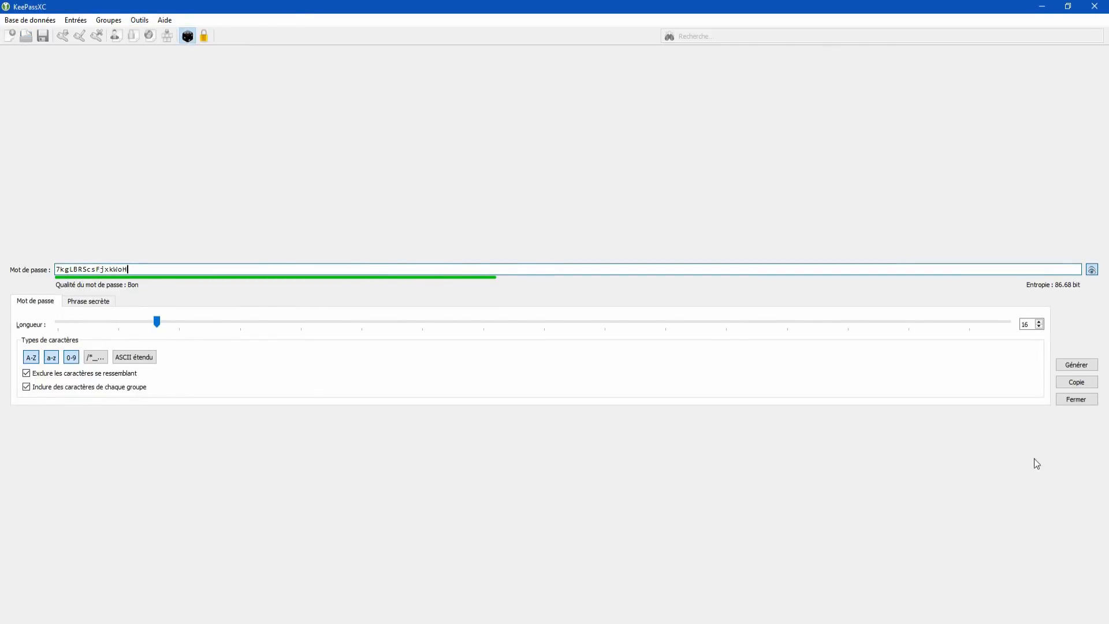
pyautogui.click(1072, 400)
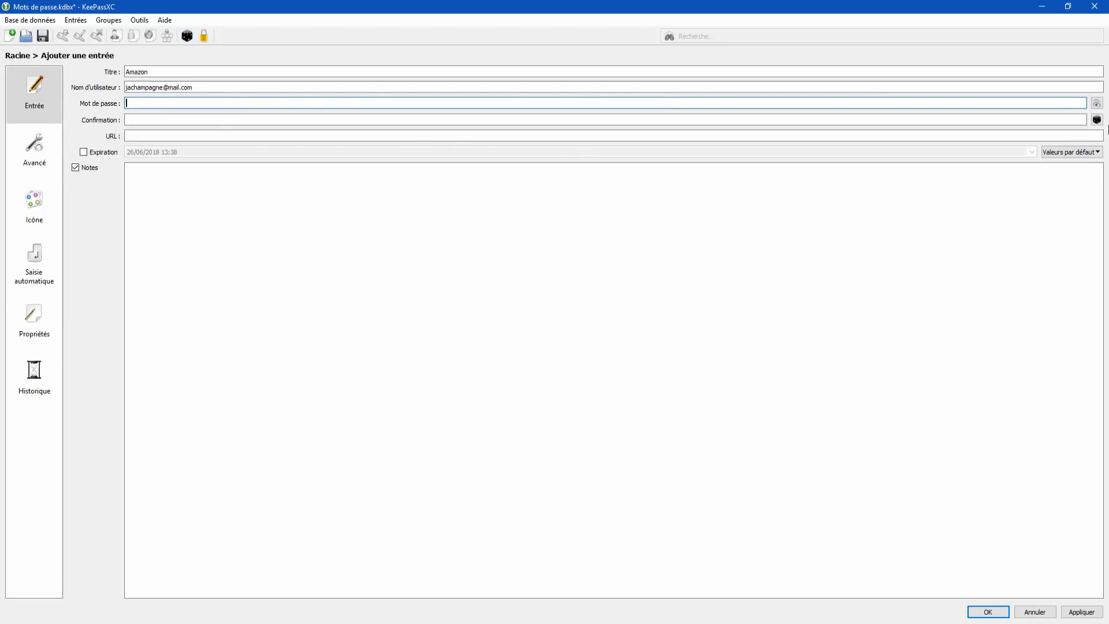
# Step: In the entry's password generator, adjust the length and enable special characters /*_
pyautogui.click(1097, 120)
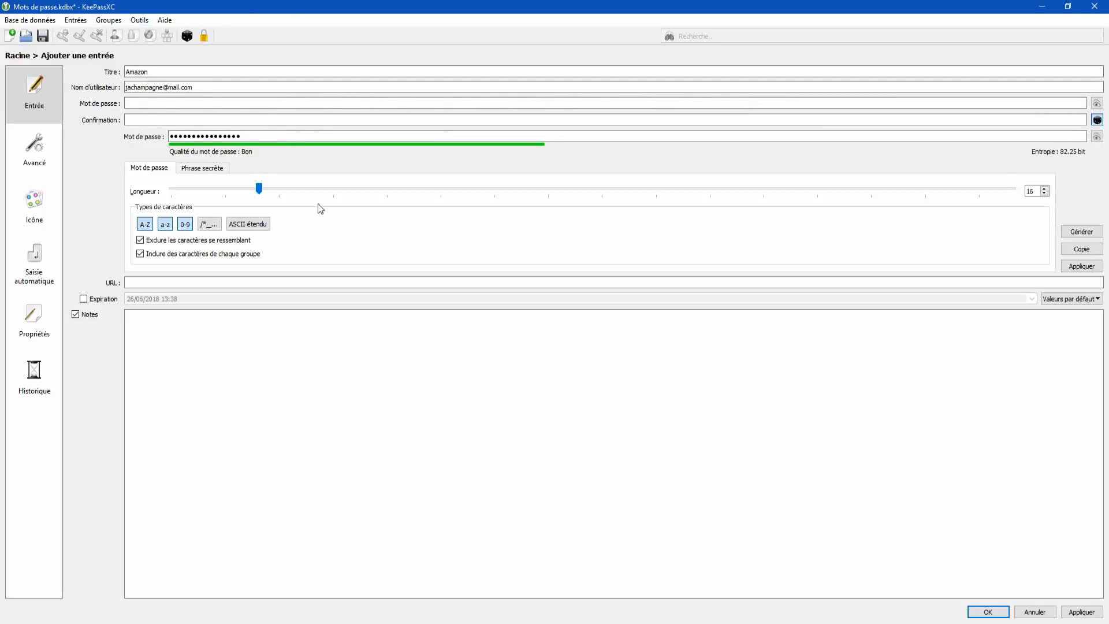
pyautogui.moveTo(259, 187); pyautogui.dragTo(344, 190)
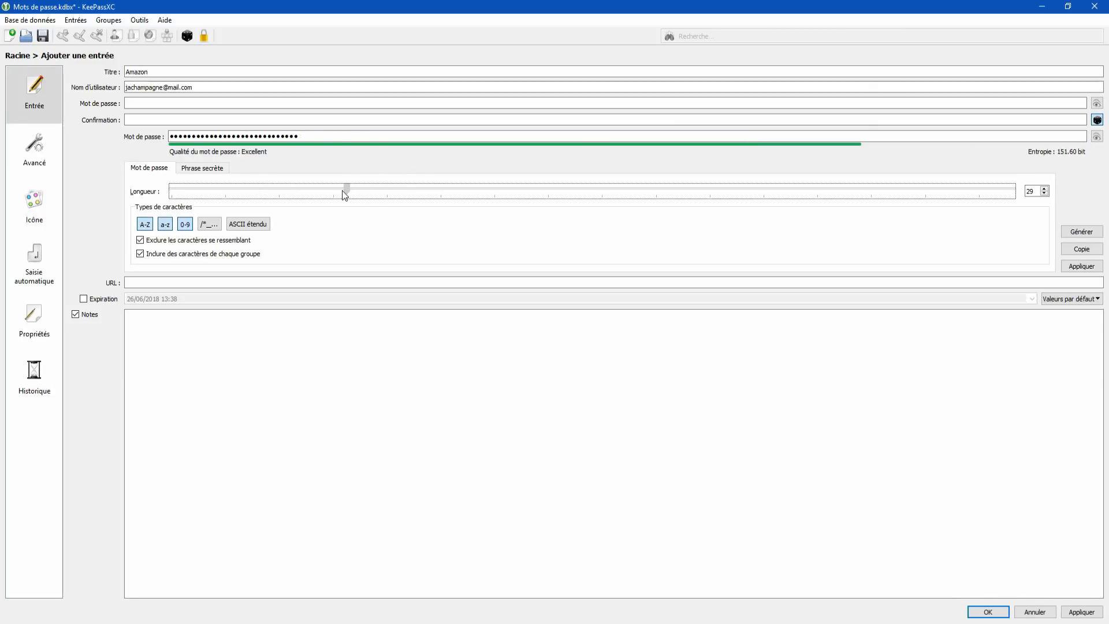
pyautogui.moveTo(343, 192)
pyautogui.mouseDown()
pyautogui.moveTo(334, 193)
pyautogui.moveTo(1008, 183)
pyautogui.moveTo(289, 187)
pyautogui.moveTo(354, 188)
pyautogui.mouseUp()
pyautogui.click(211, 229)
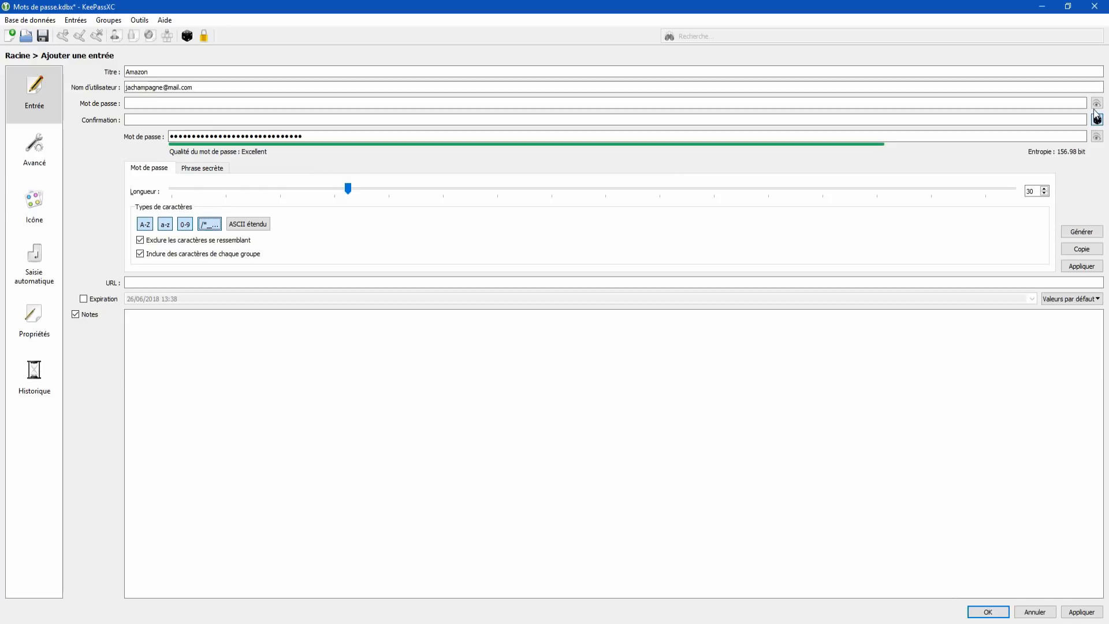
pyautogui.click(1097, 102)
pyautogui.click(1097, 135)
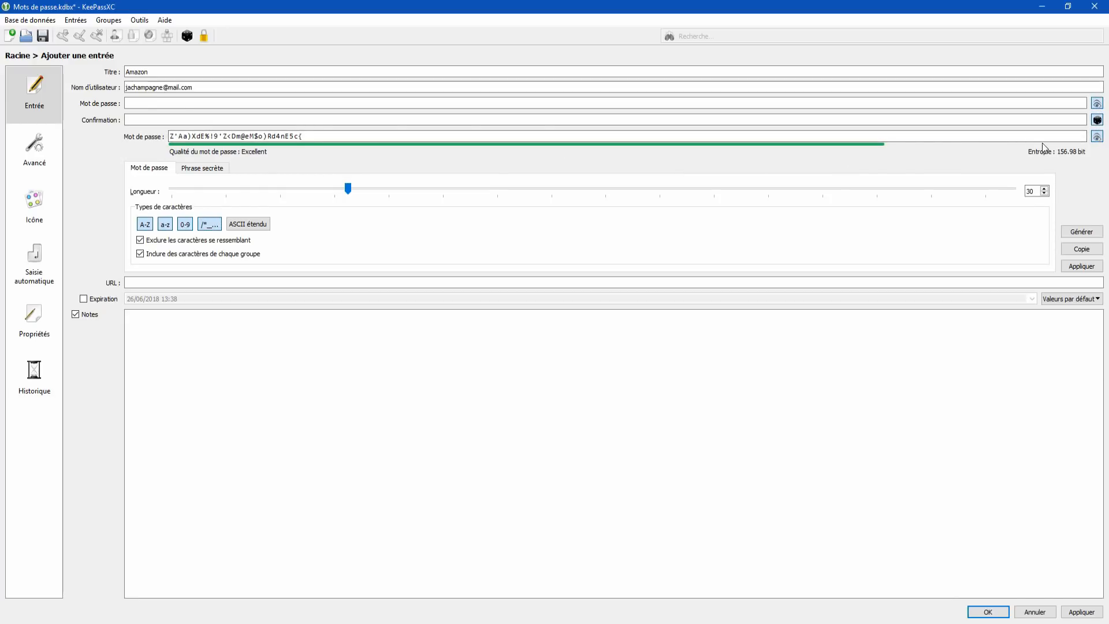
# Step: Regenerate the password several times while raising the length to 40 characters
pyautogui.click(1077, 231)
pyautogui.click(1077, 232)
pyautogui.click(1076, 232)
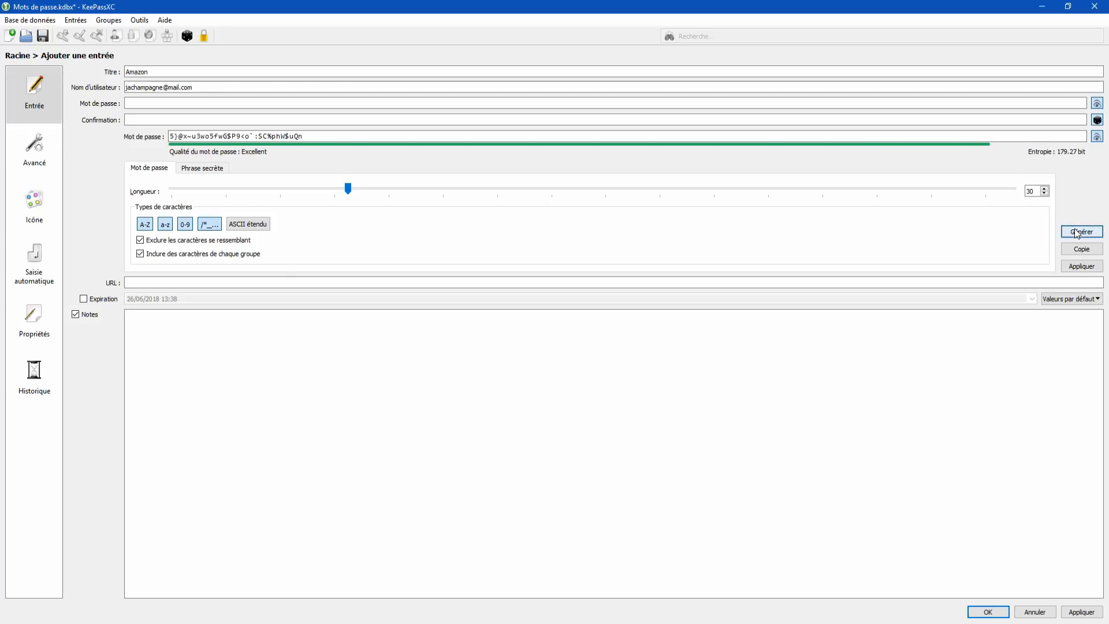
pyautogui.click(1076, 232)
pyautogui.click(1077, 232)
pyautogui.click(1076, 232)
pyautogui.moveTo(349, 191); pyautogui.dragTo(395, 189)
pyautogui.click(1081, 232)
pyautogui.click(1082, 232)
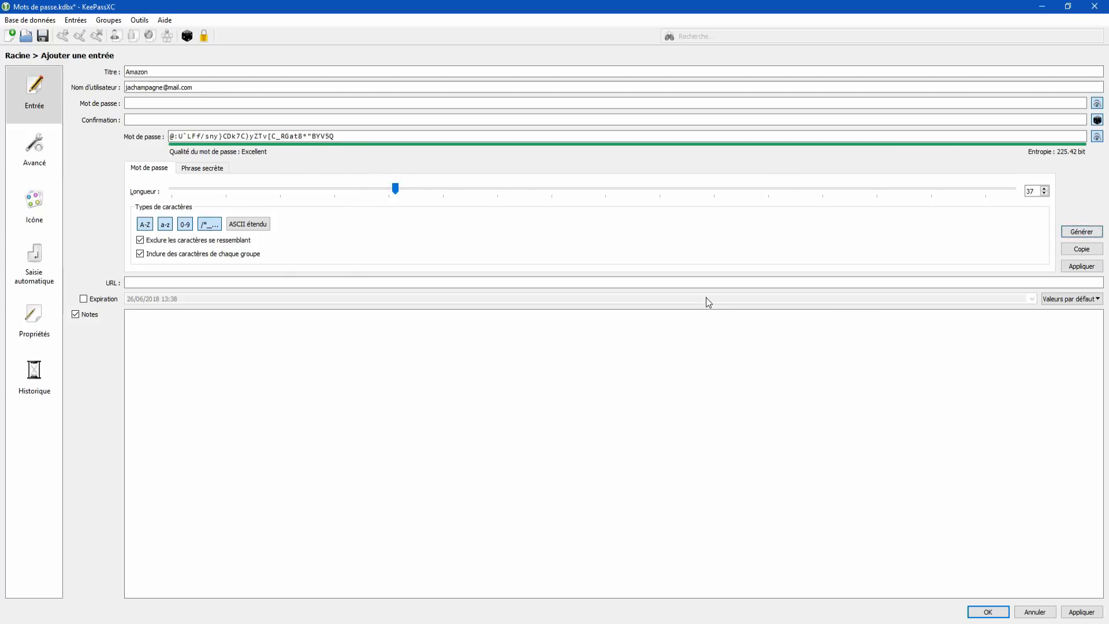
pyautogui.moveTo(395, 189); pyautogui.dragTo(415, 191)
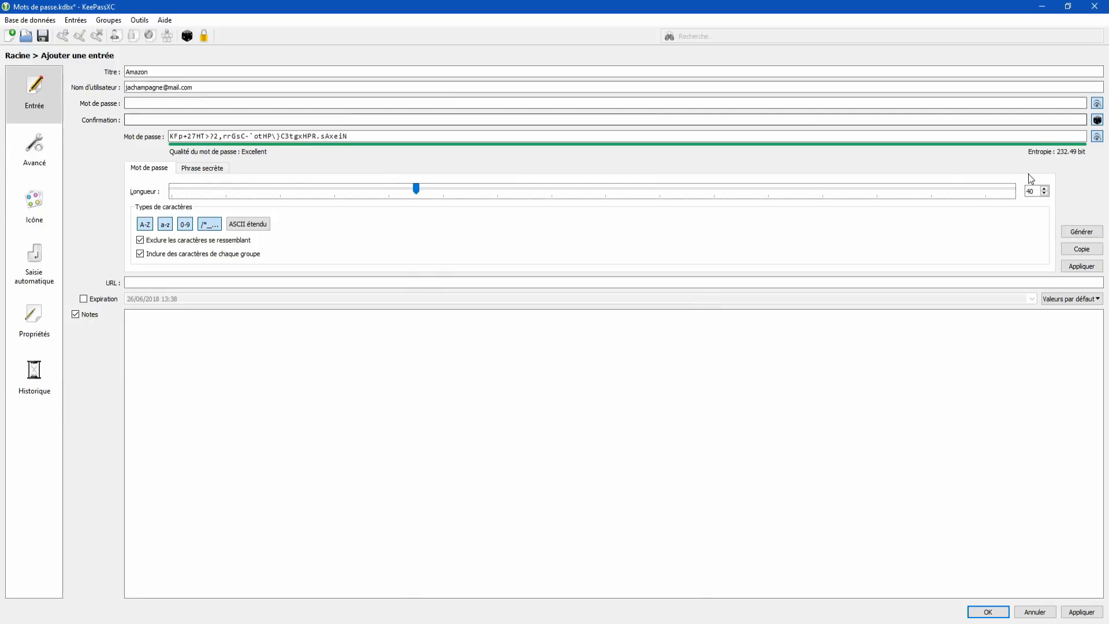
pyautogui.click(1070, 228)
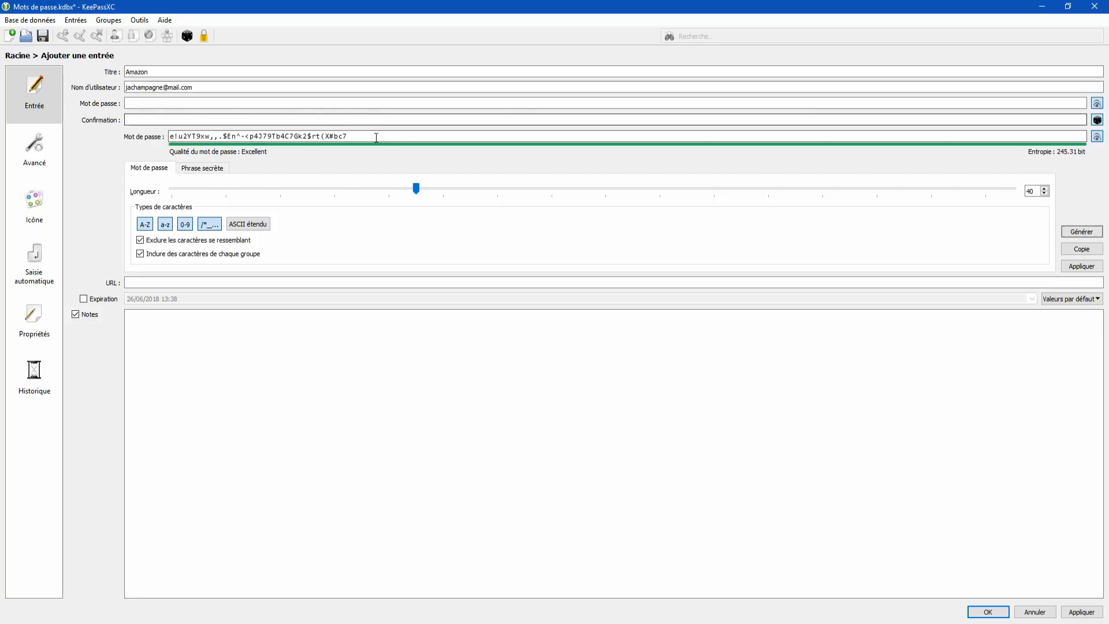
pyautogui.moveTo(374, 135); pyautogui.dragTo(168, 137)
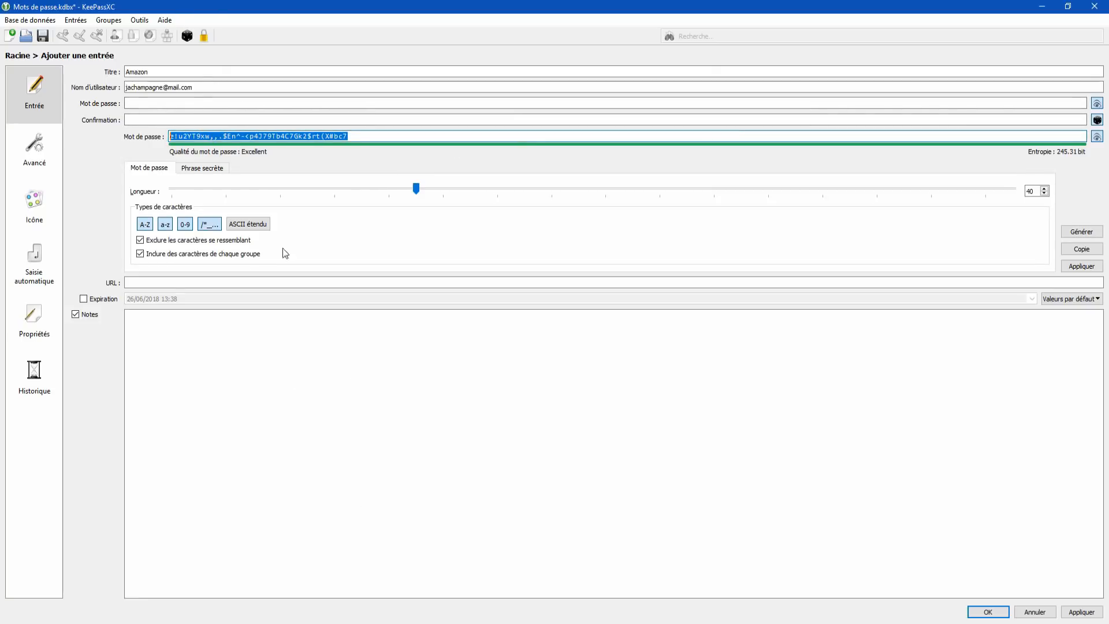
# Step: Apply the generated 40-character password to the Amazon entry, confirm, and save it
pyautogui.click(178, 281)
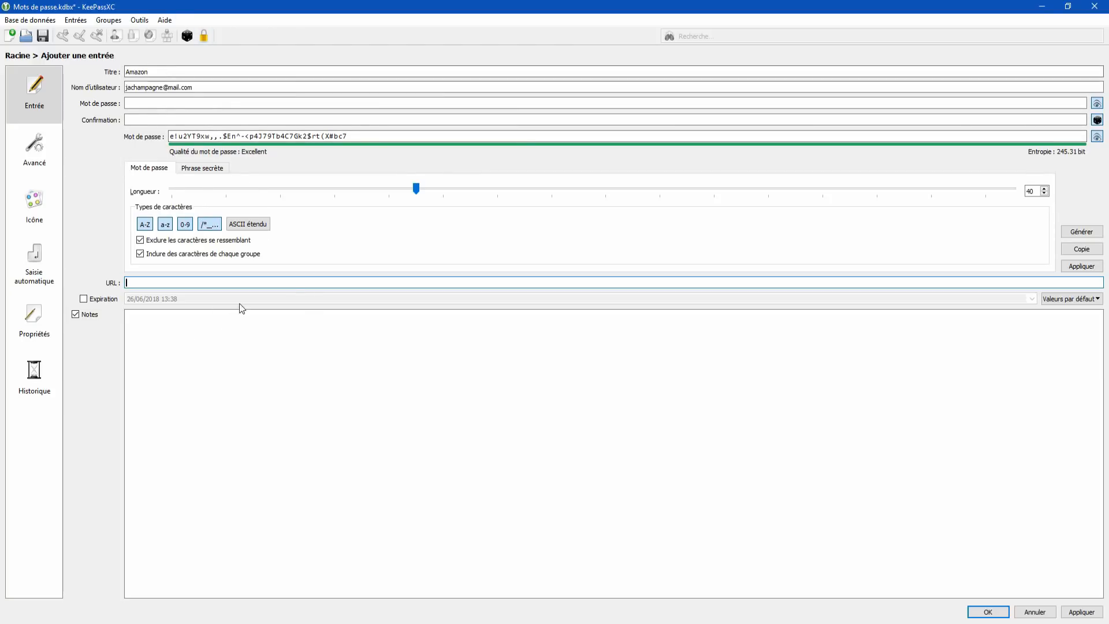
pyautogui.click(290, 439)
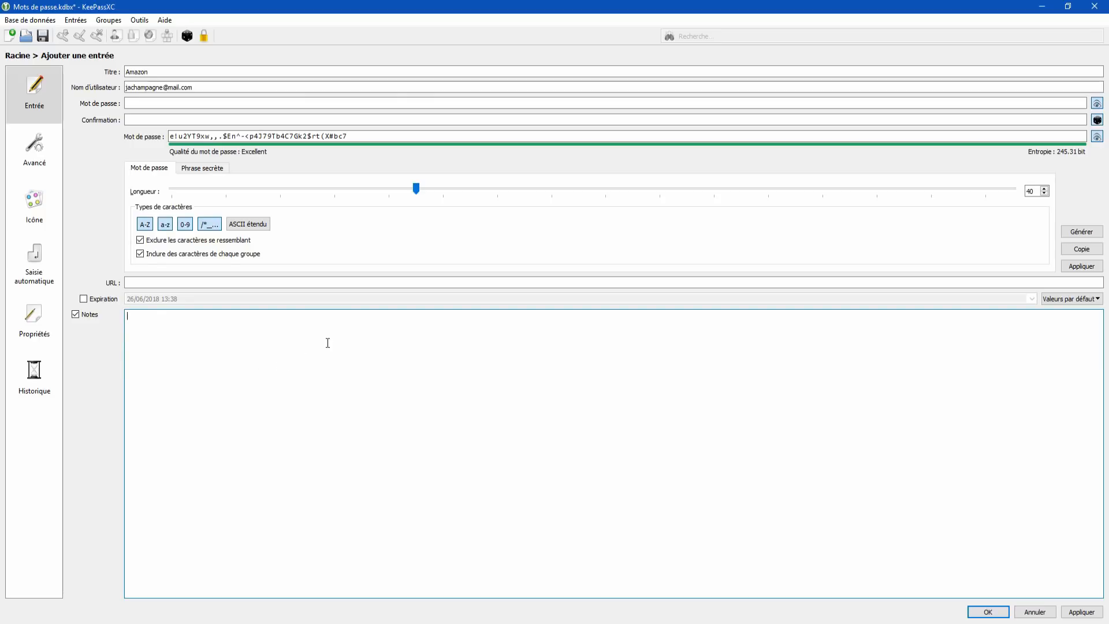
pyautogui.click(1086, 611)
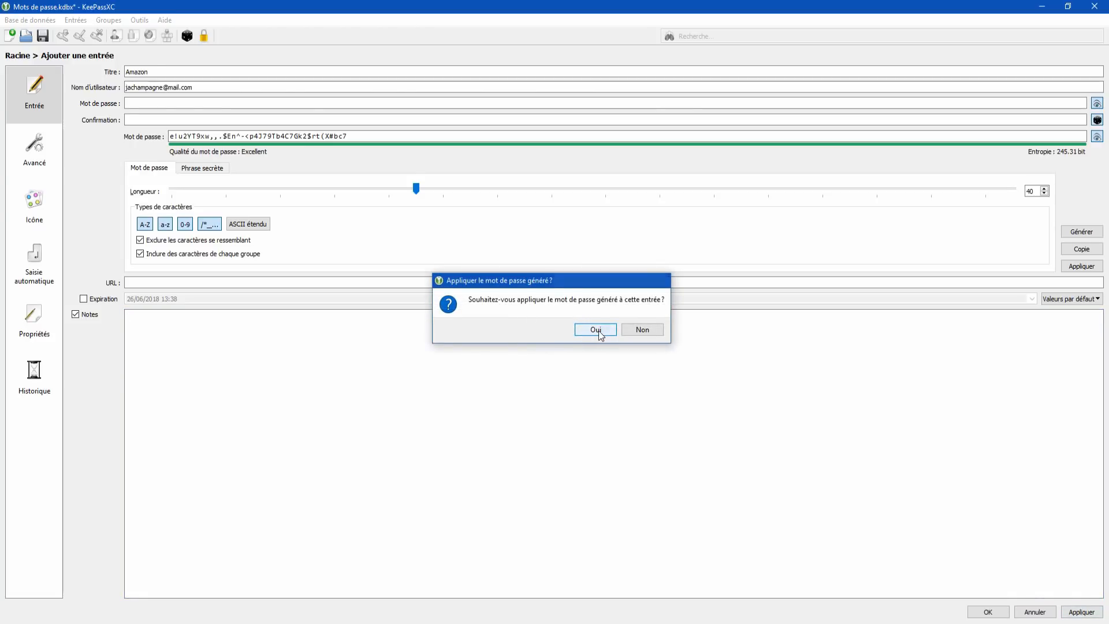
pyautogui.click(597, 329)
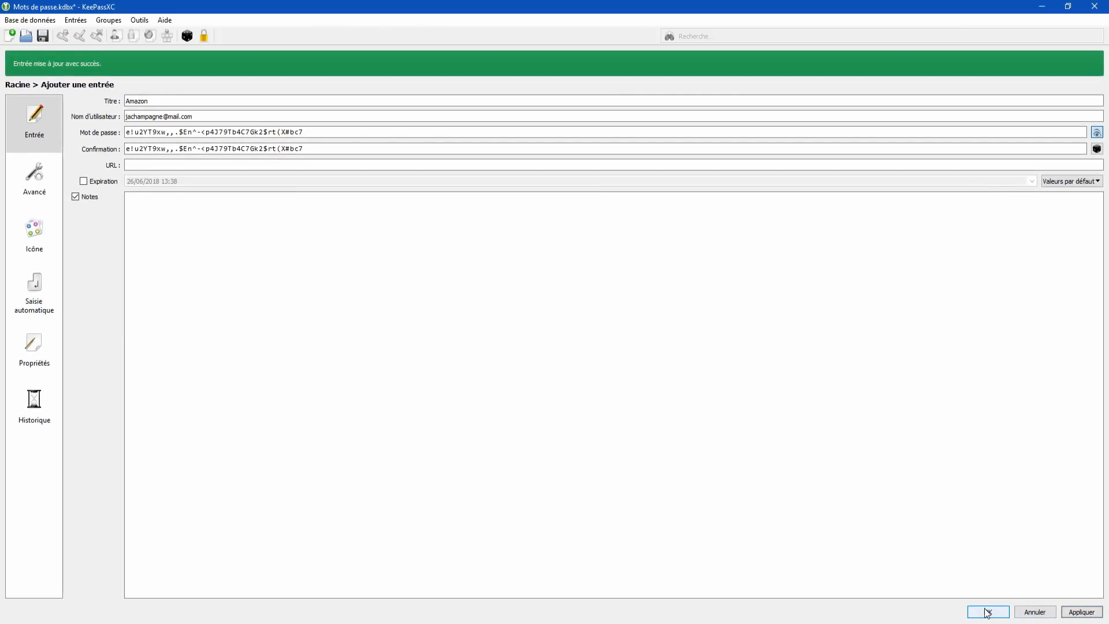
pyautogui.click(987, 611)
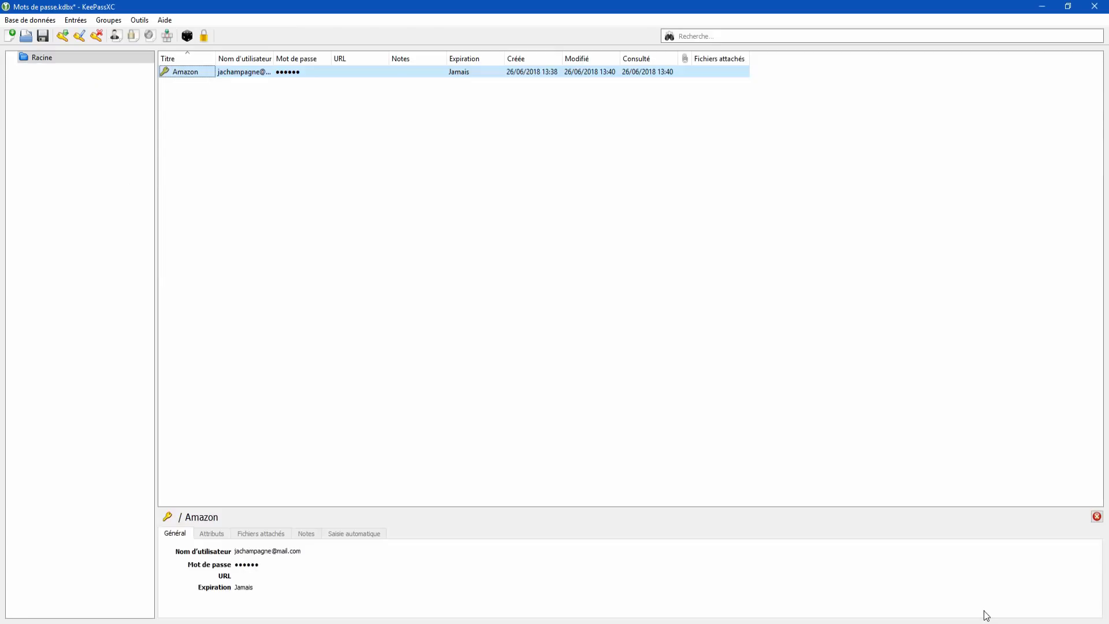
# Step: Widen the Titre column, then save and close the Mots de passe database
pyautogui.click(495, 193)
pyautogui.moveTo(217, 55); pyautogui.dragTo(368, 55)
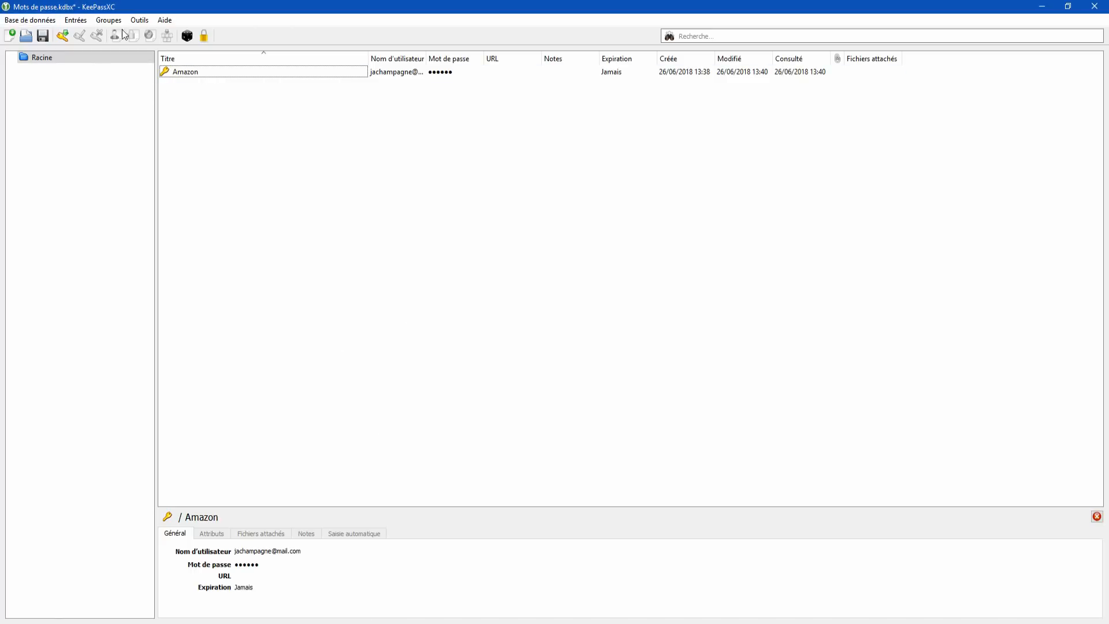
pyautogui.click(22, 20)
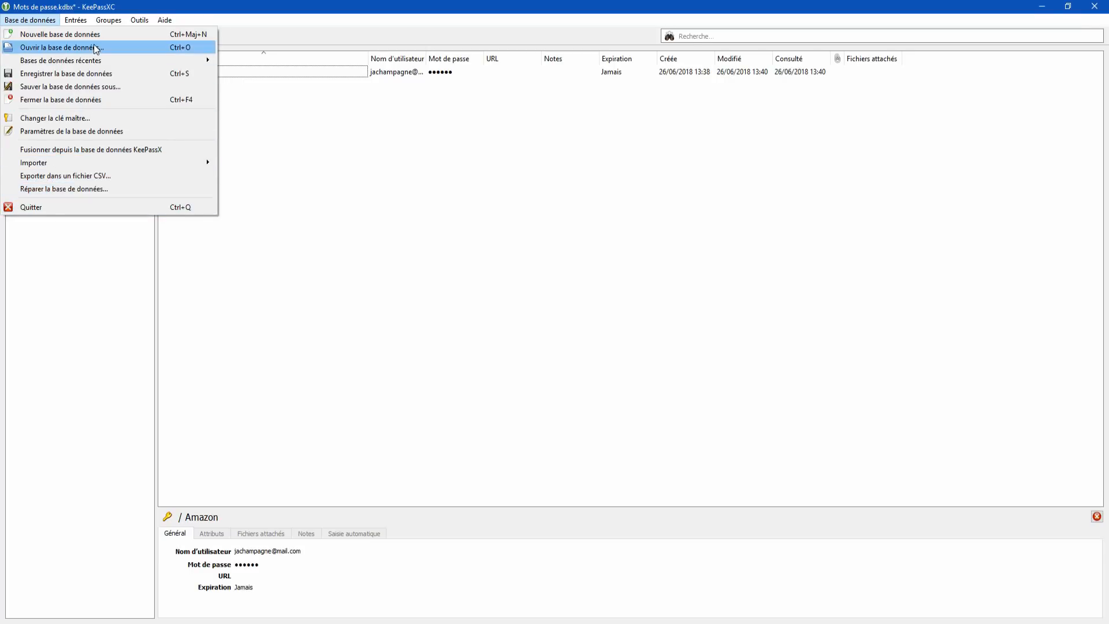
pyautogui.click(82, 99)
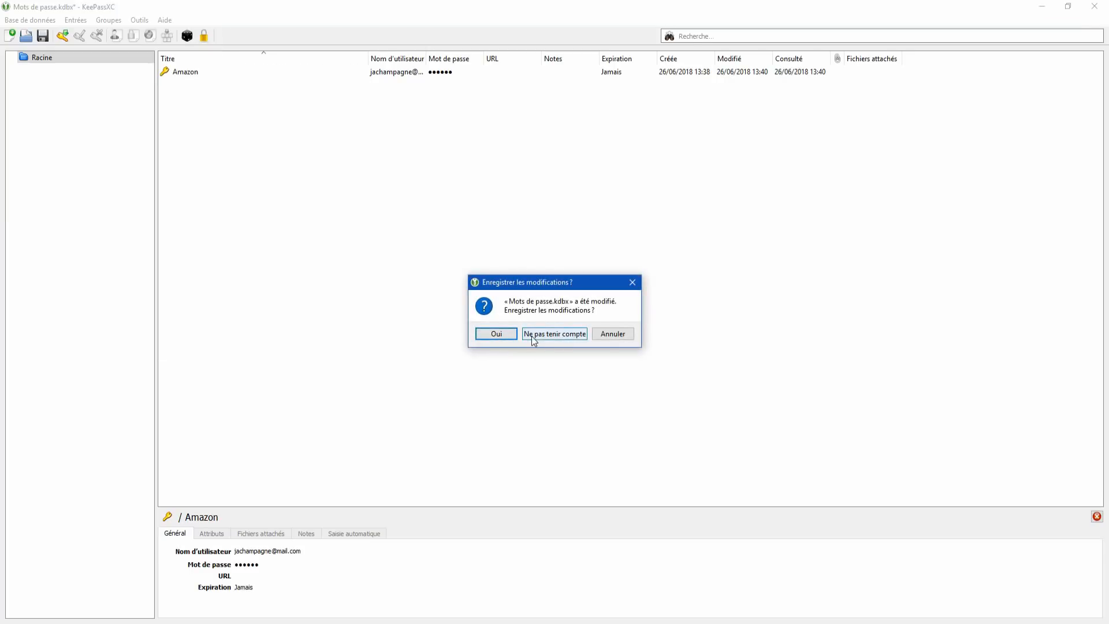
pyautogui.click(504, 334)
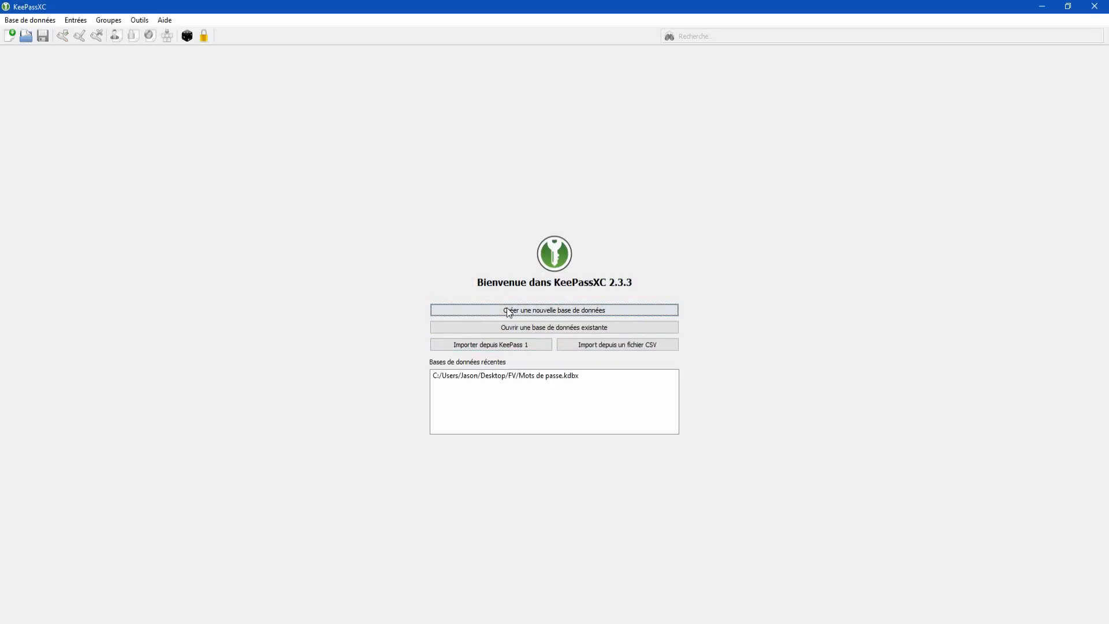
# Step: Reopen Mots de passe.kdbx and unlock it with the master password, no key file
pyautogui.click(458, 327)
pyautogui.scroll(-2, 411, 204)
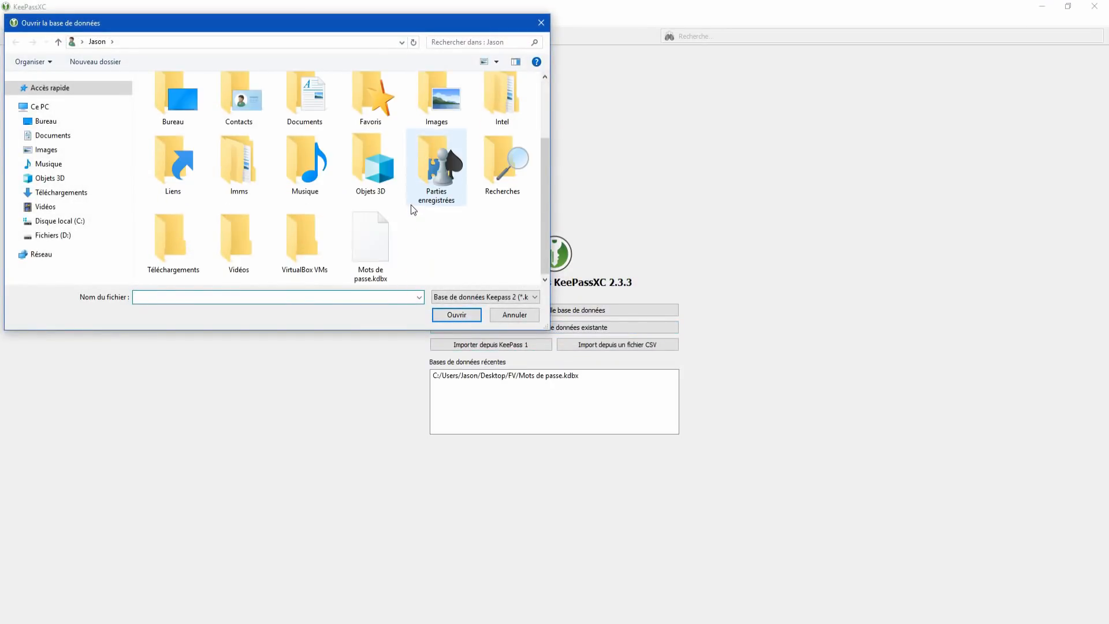
pyautogui.doubleClick(375, 233)
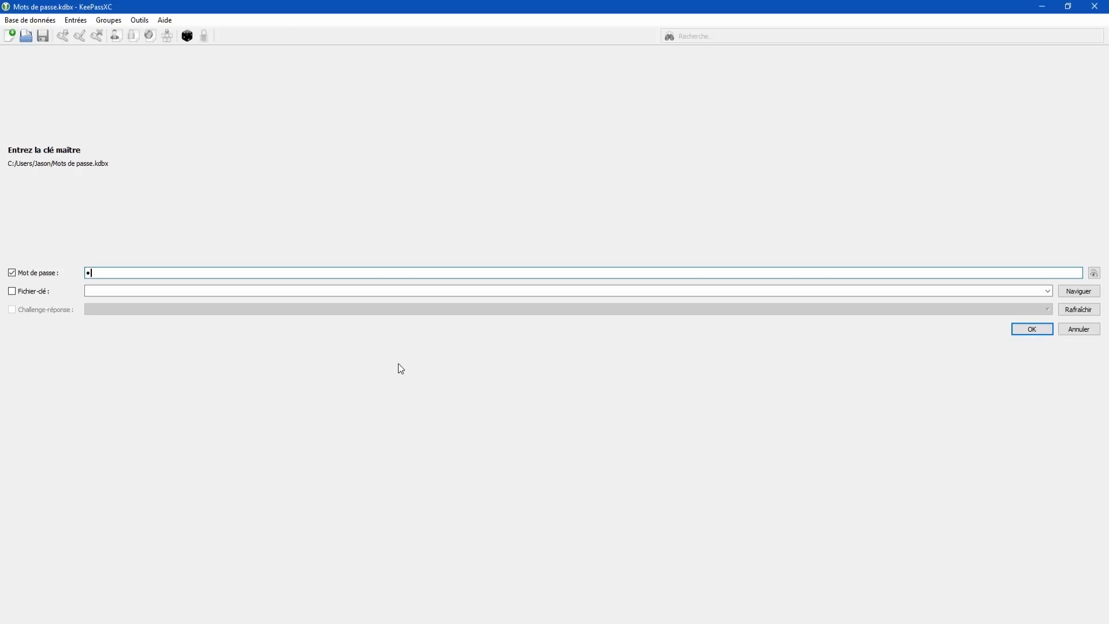
pyautogui.write('••••')
pyautogui.press('Tab')
pyautogui.press('Tab')
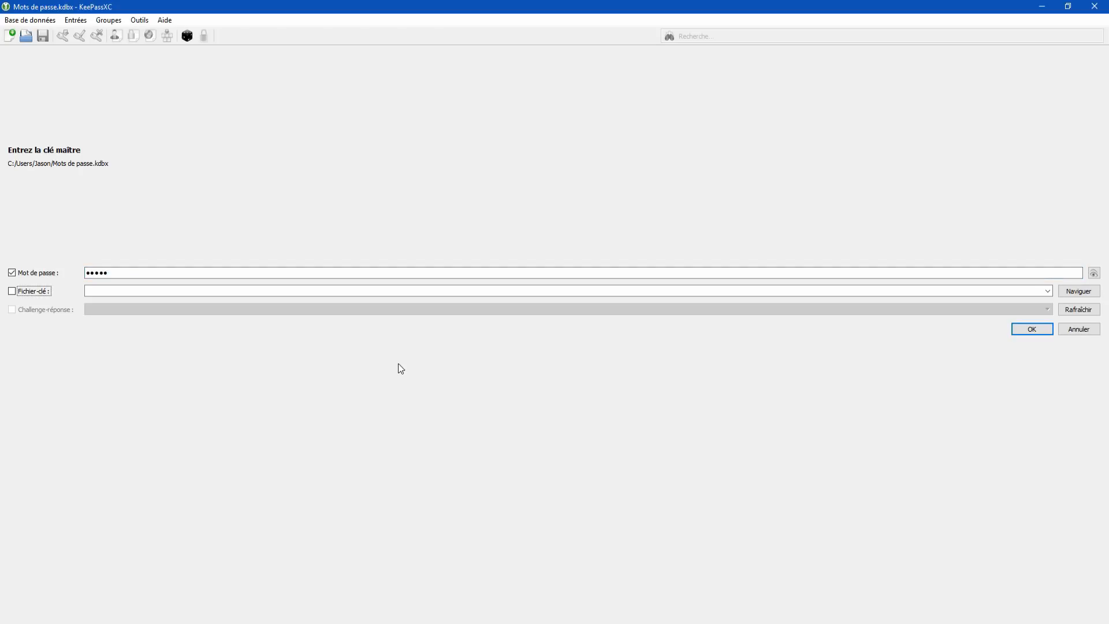
pyautogui.click(398, 290)
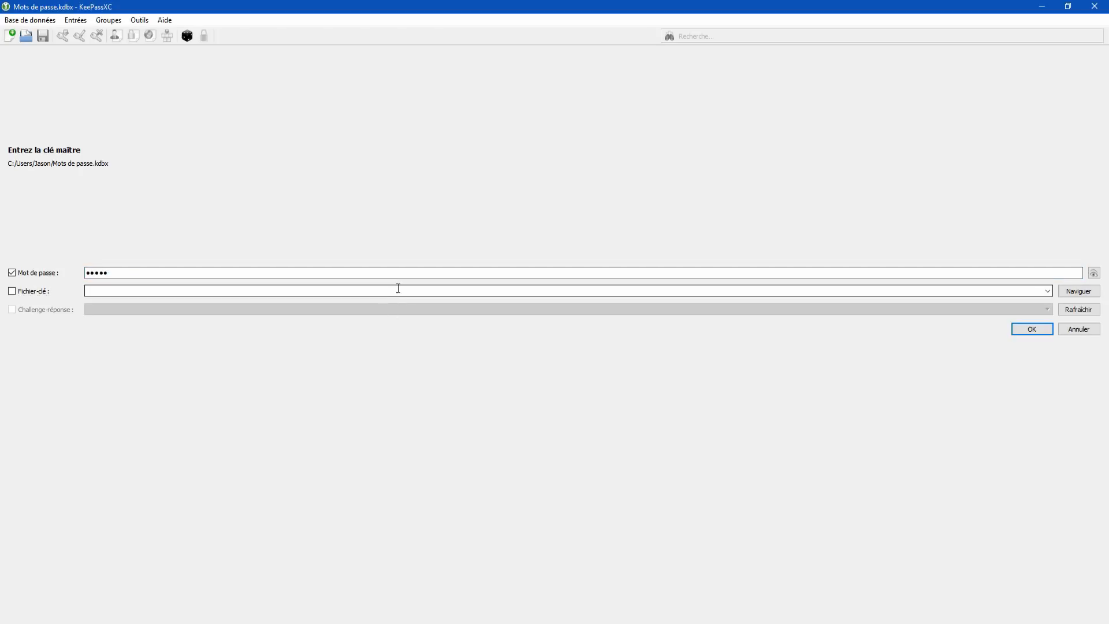
pyautogui.write('qsdf')
pyautogui.press('BackSpace')
pyautogui.press('BackSpace')
pyautogui.press('BackSpace')
pyautogui.press('BackSpace')
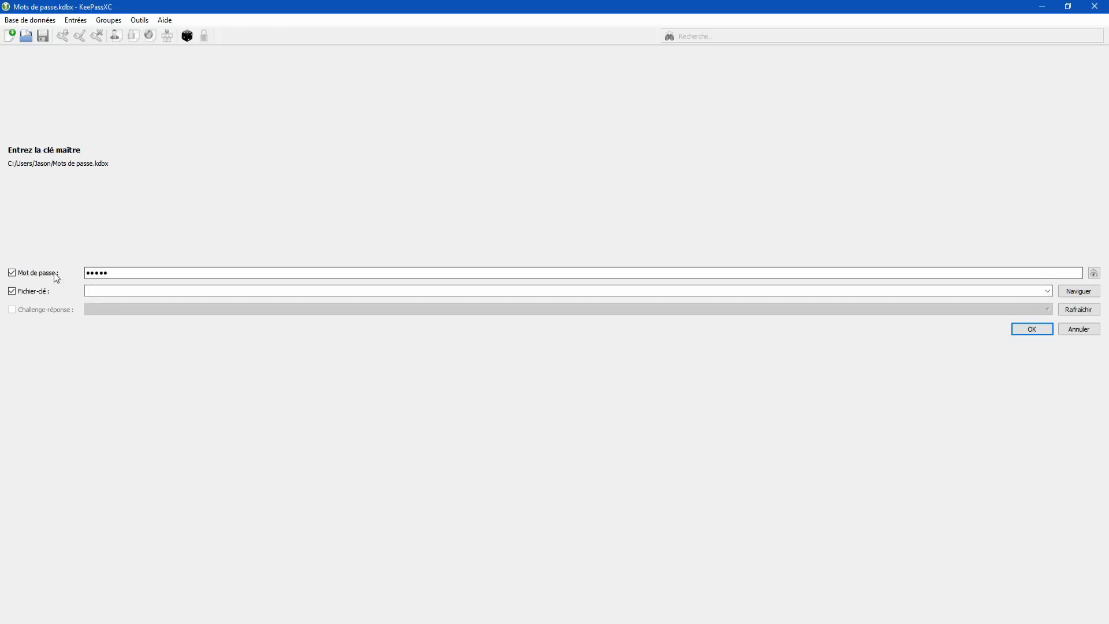
pyautogui.click(26, 293)
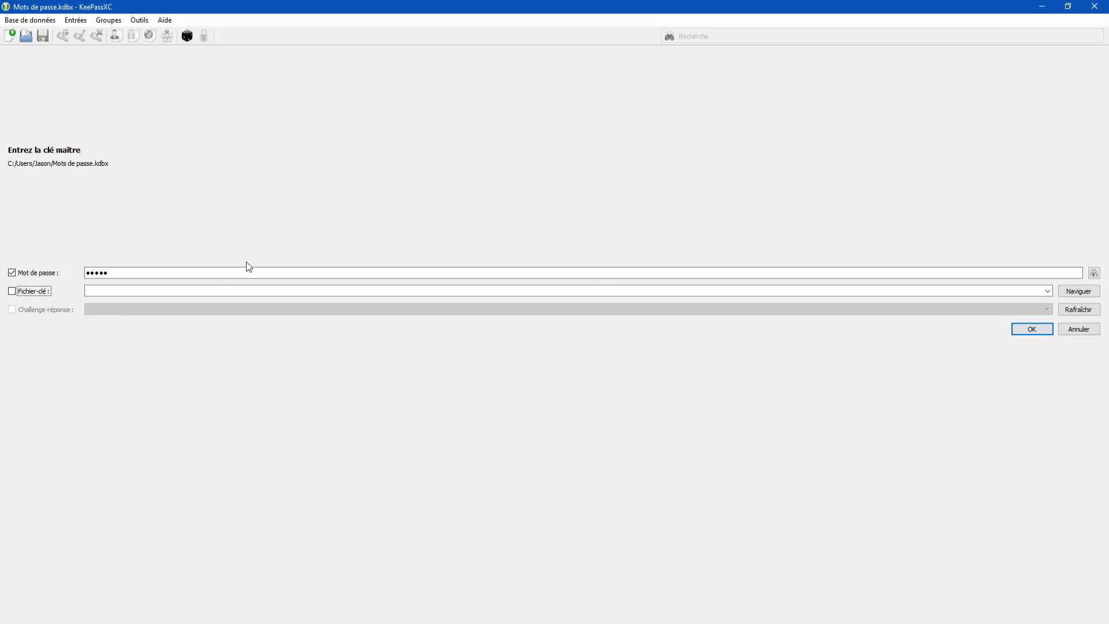
pyautogui.click(1036, 328)
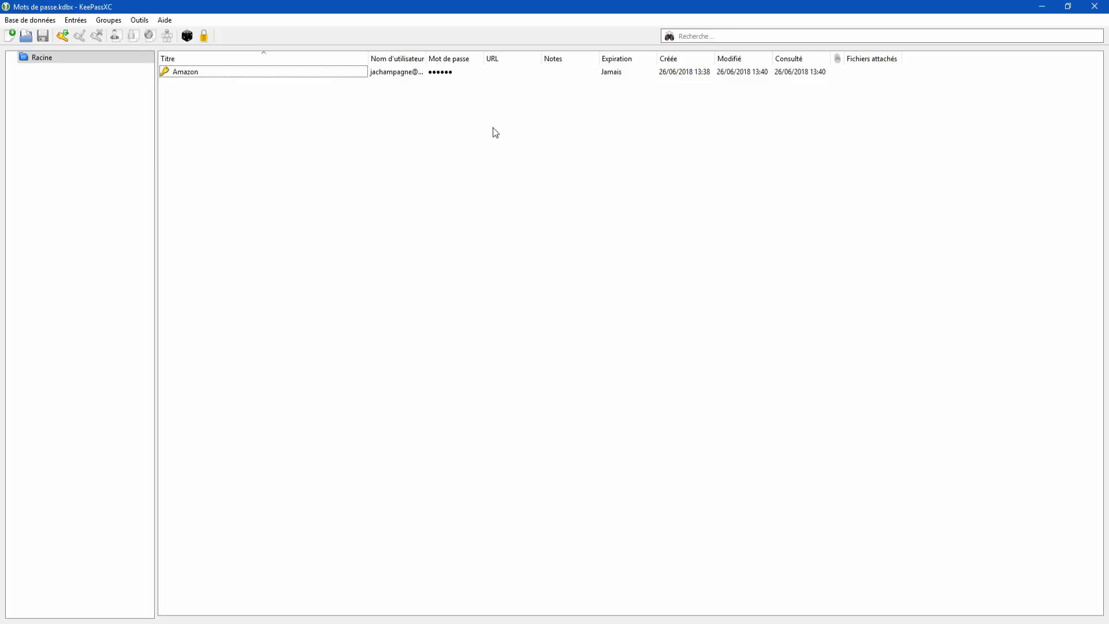
# Step: Load amazon.fr in a new Firefox tab and go to its sign-in page
pyautogui.moveTo(425, 58); pyautogui.dragTo(507, 59)
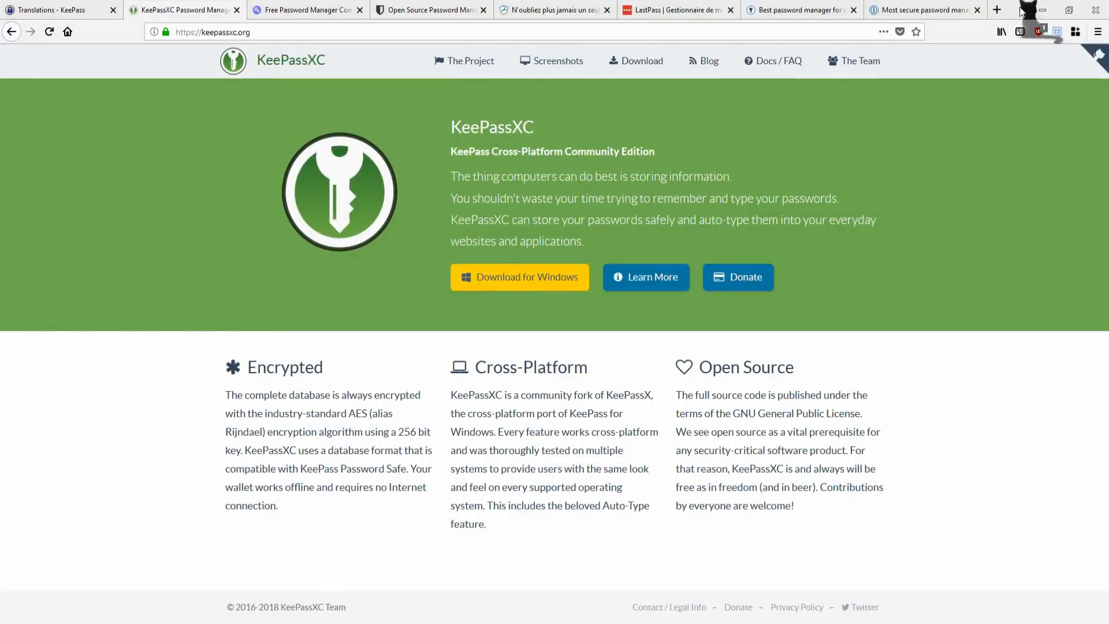
pyautogui.click(998, 10)
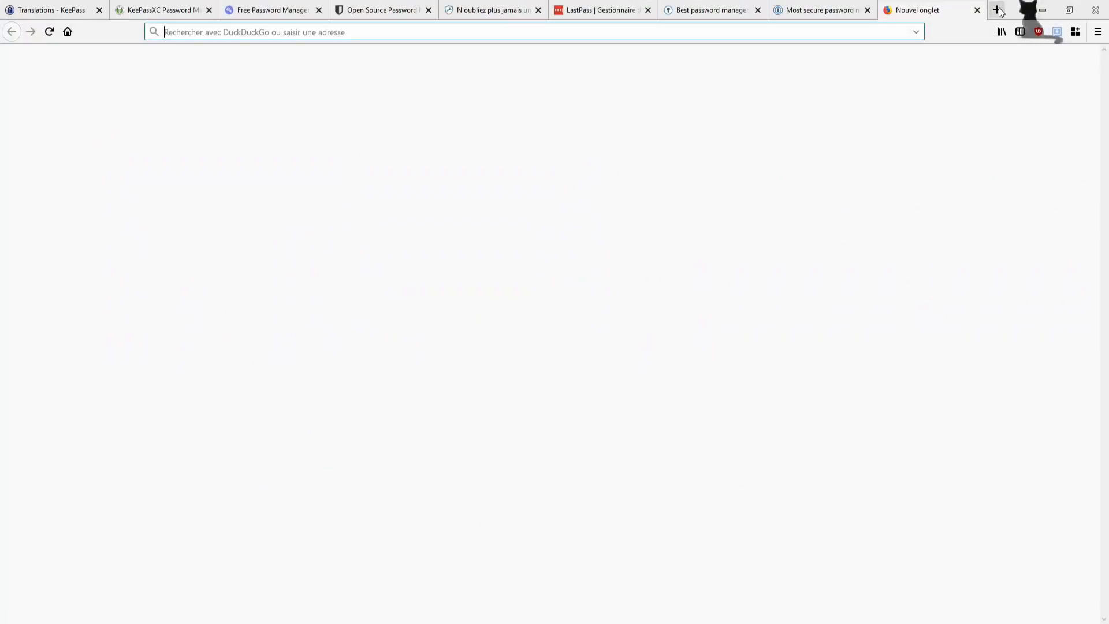
pyautogui.write('amazon')
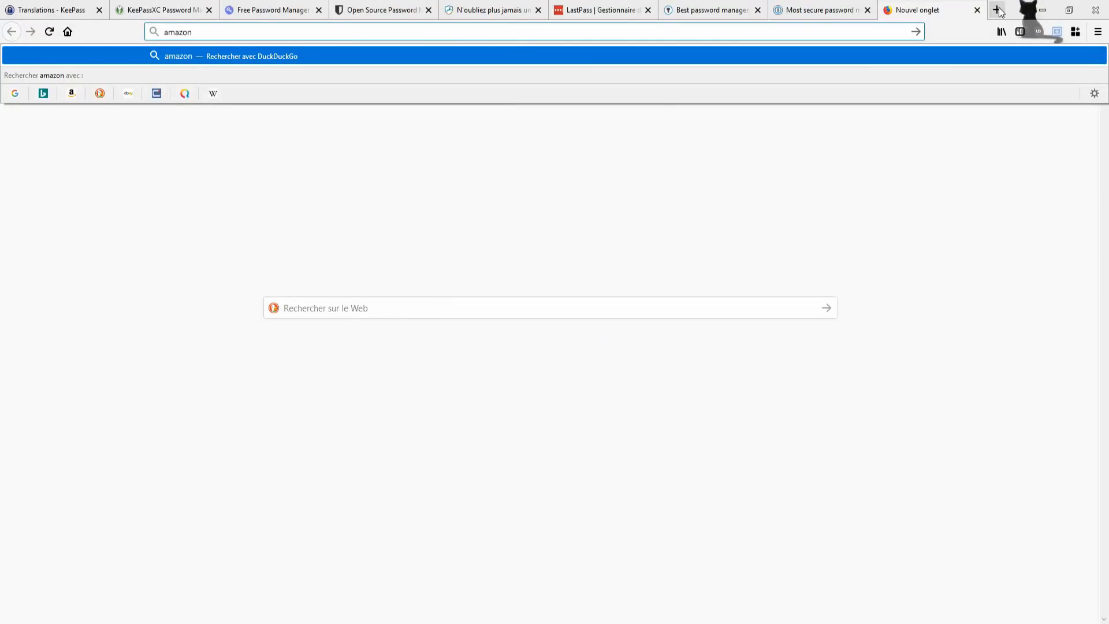
pyautogui.write('.fr')
pyautogui.press('Return')
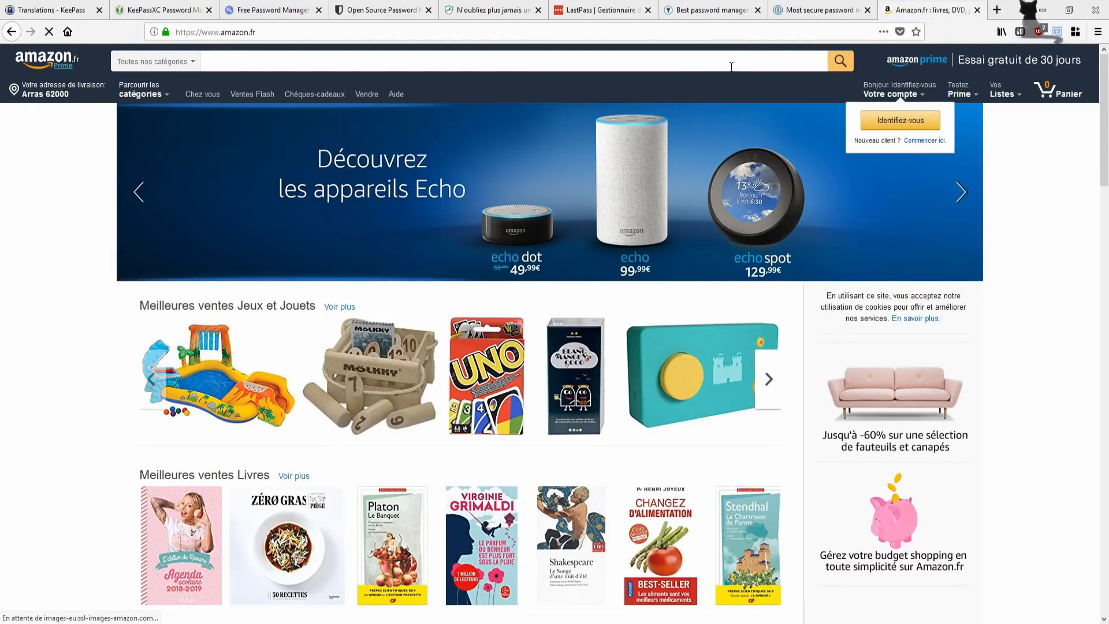
pyautogui.click(899, 116)
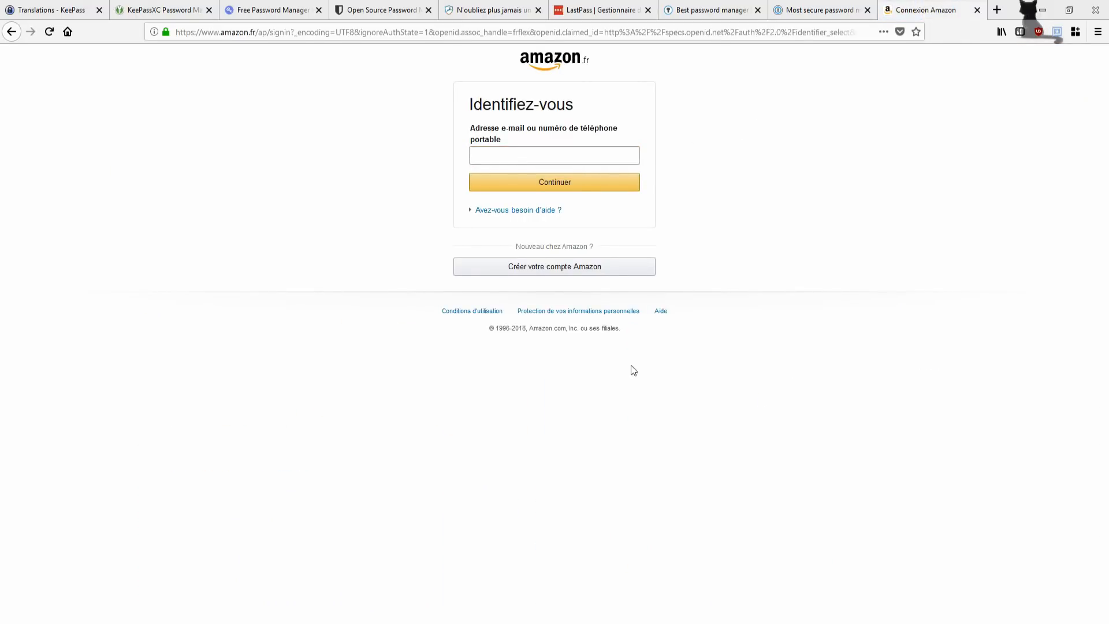
# Step: Paste the Amazon entry's username from KeePassXC into the e-mail field and submit it
pyautogui.hotkey('alt', 'Tab')
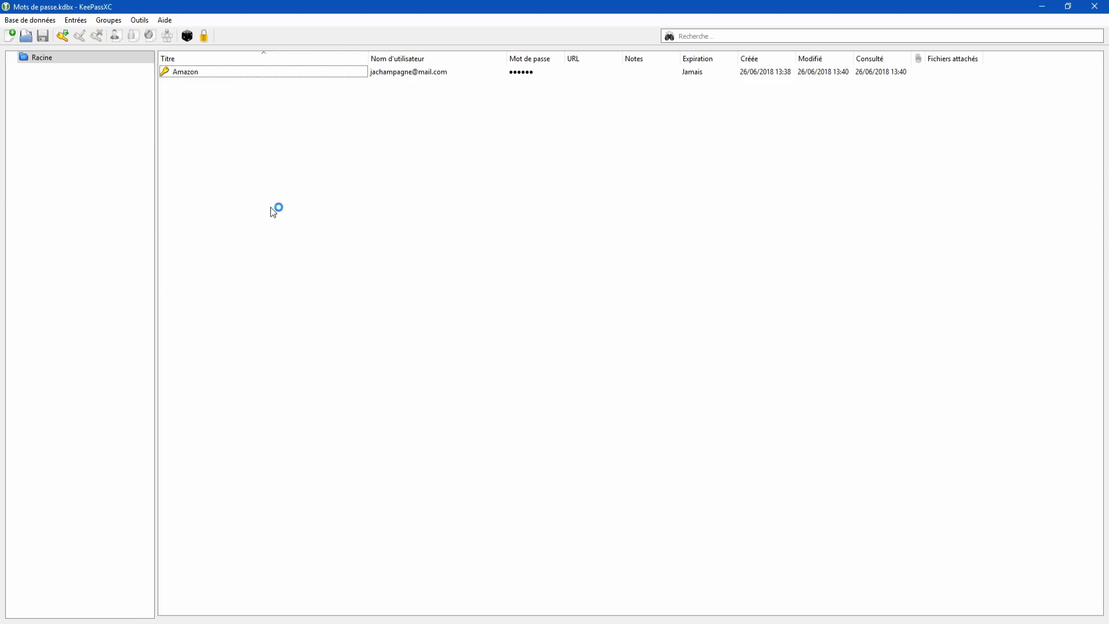
pyautogui.rightClick(415, 74)
pyautogui.click(483, 78)
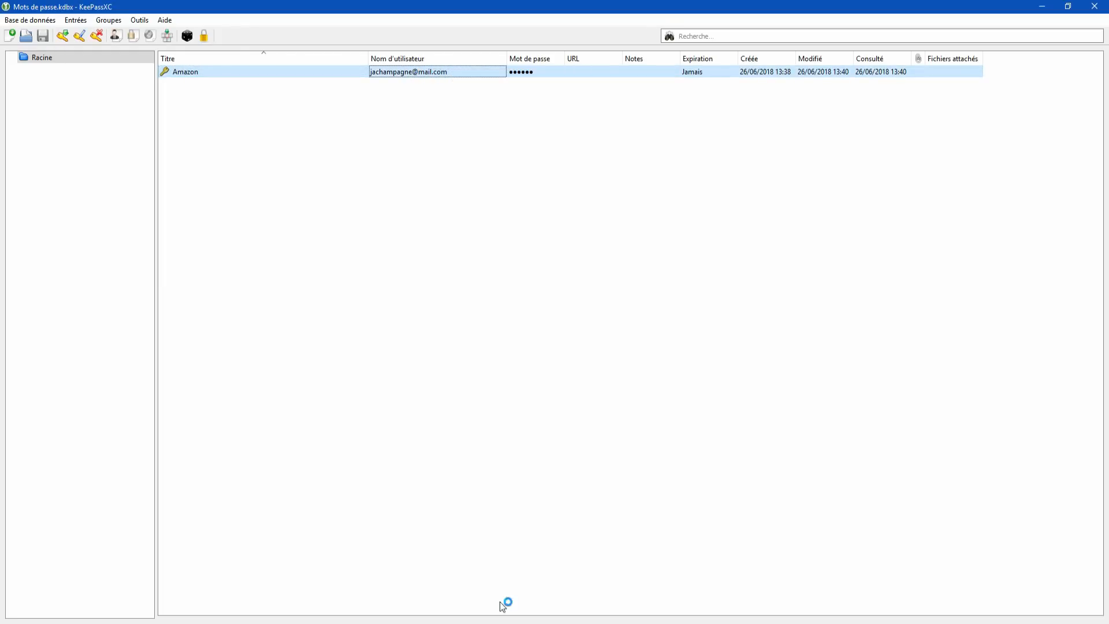
pyautogui.hotkey('alt', 'Tab')
pyautogui.click(545, 154)
pyautogui.hotkey('ctrl', 'v')
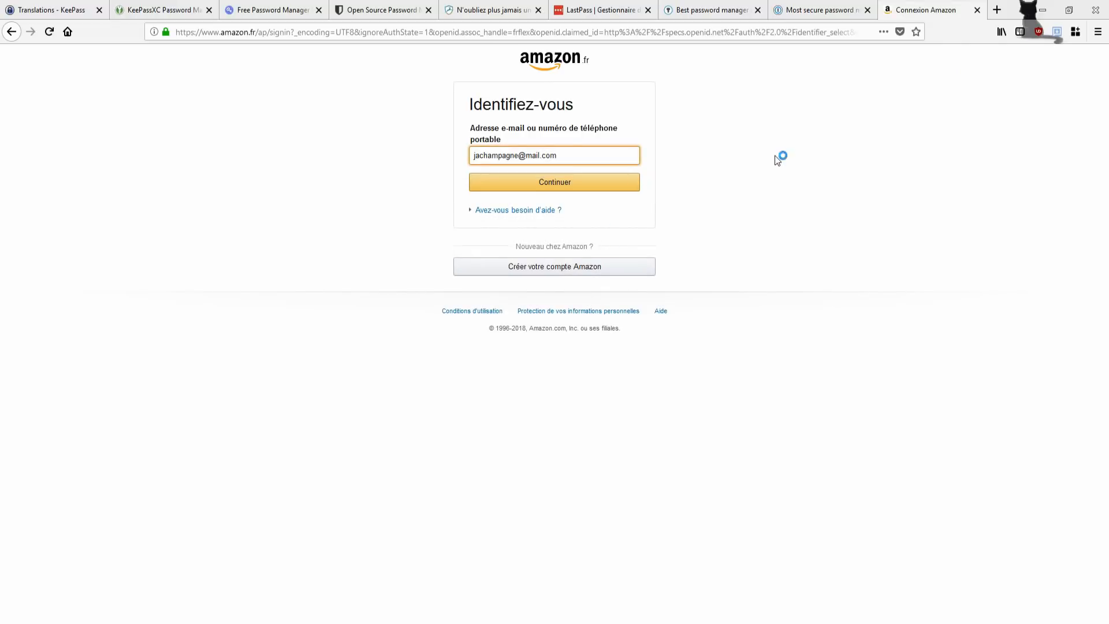
pyautogui.click(592, 182)
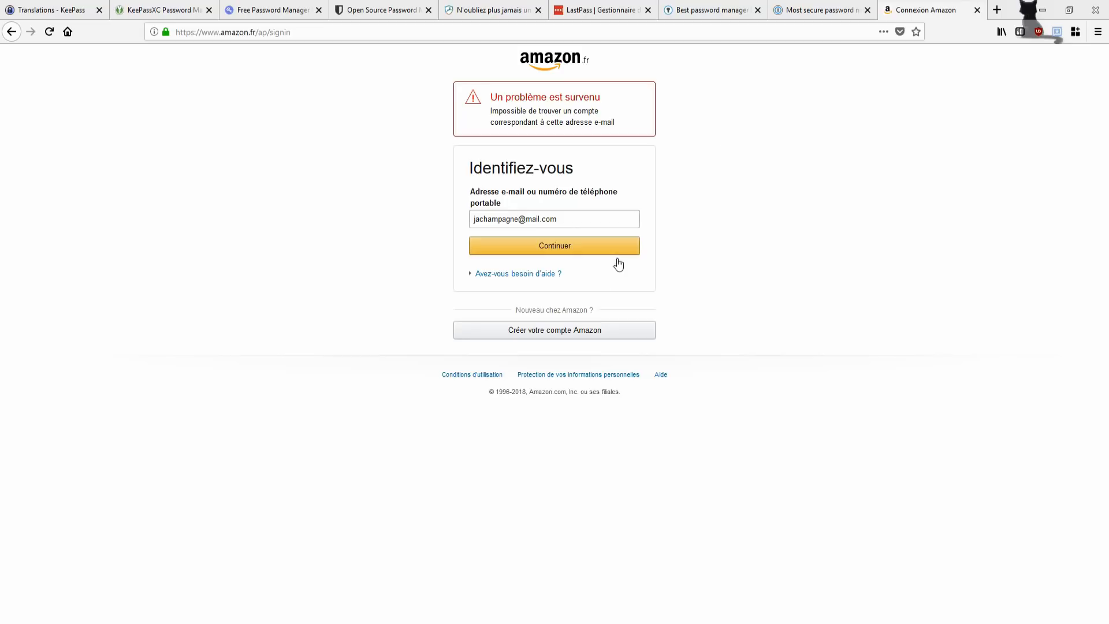
pyautogui.hotkey('alt', 'Tab')
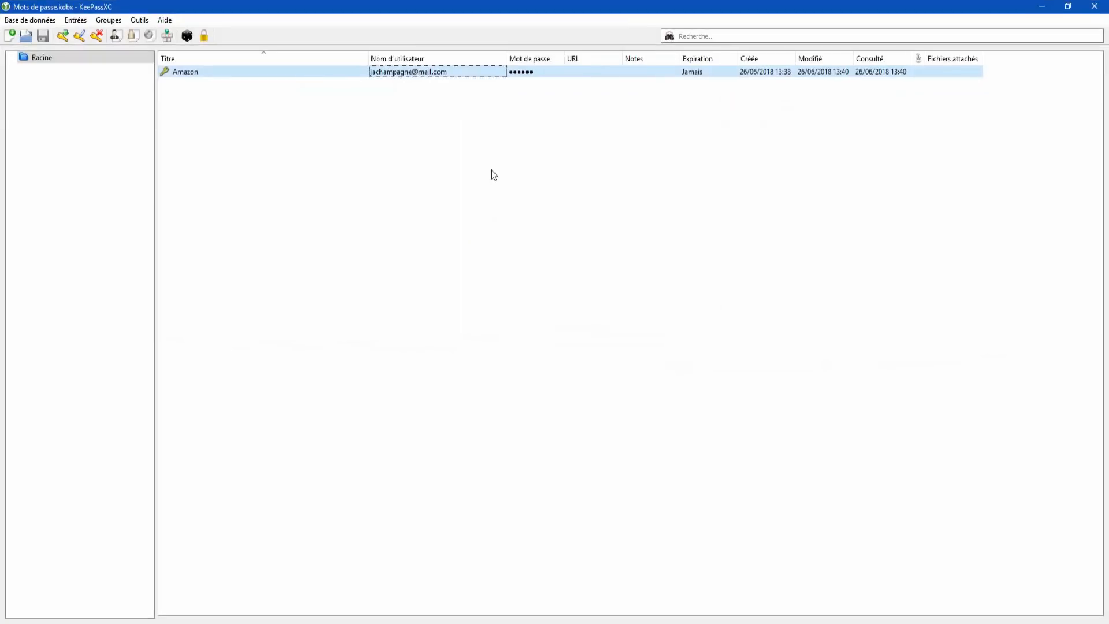
pyautogui.rightClick(533, 71)
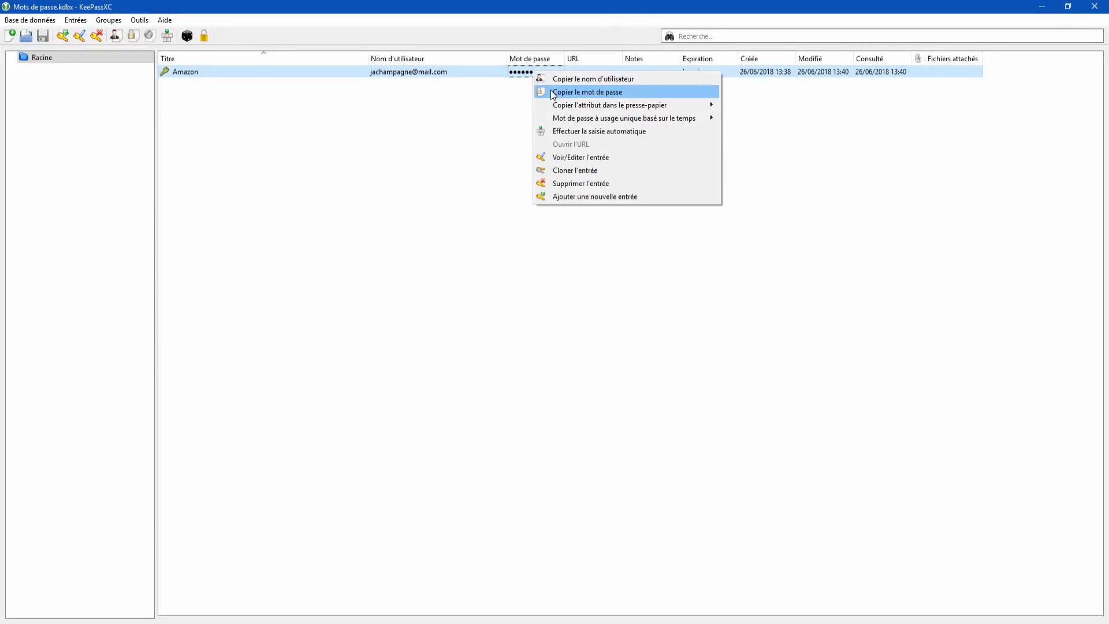
pyautogui.click(550, 91)
pyautogui.click(343, 247)
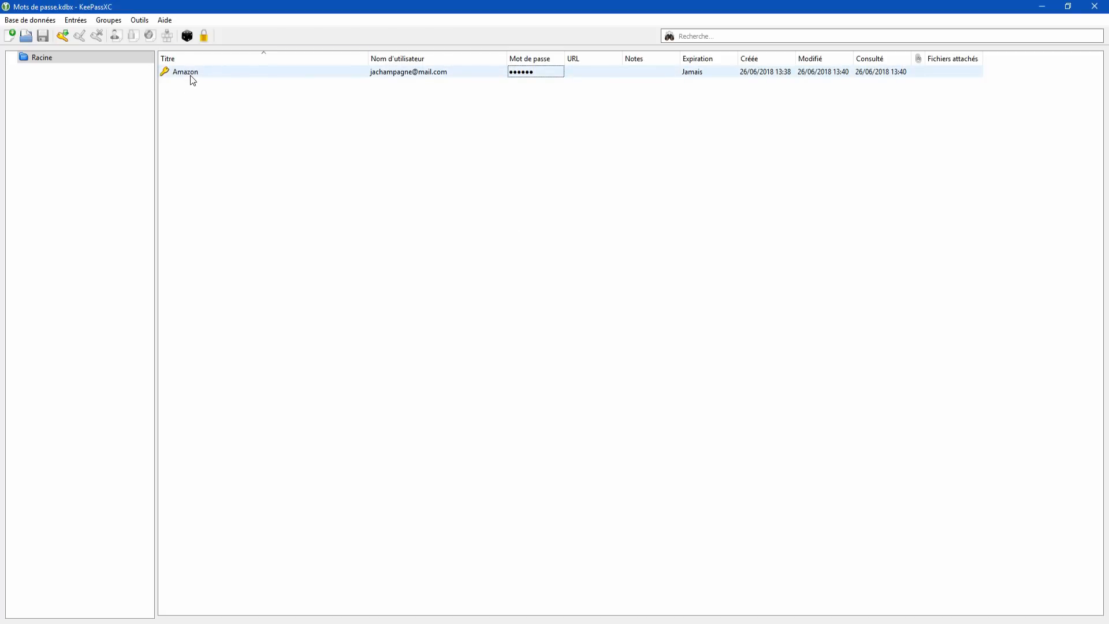
pyautogui.click(188, 75)
# Step: Open the Amazon entry, try out a few generated passwords, then cancel the edit
pyautogui.doubleClick(188, 75)
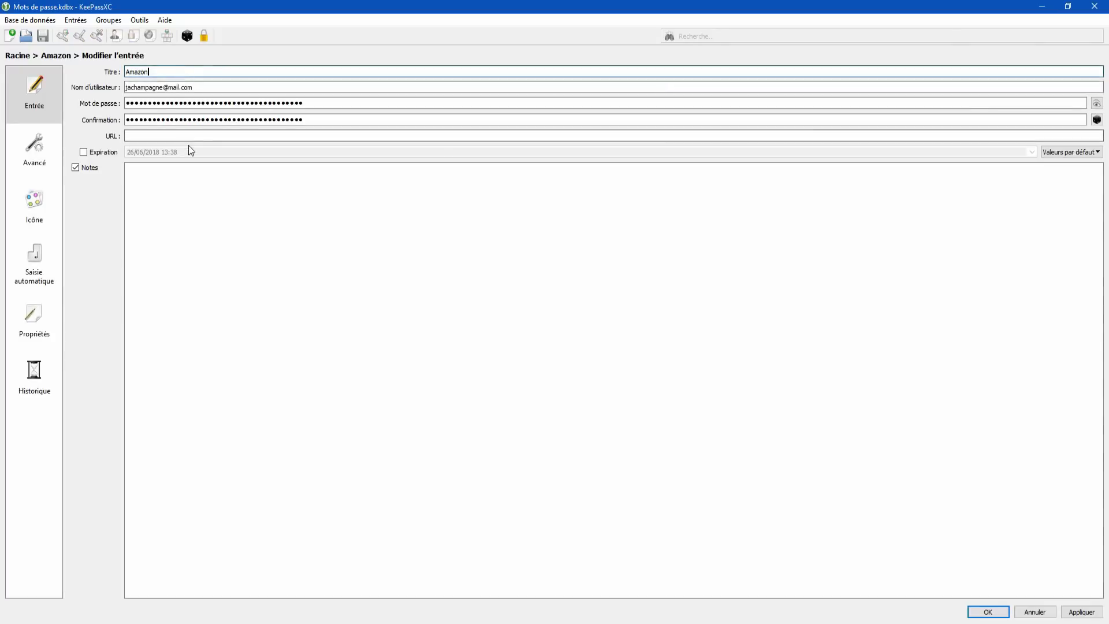
pyautogui.click(1097, 119)
pyautogui.click(1083, 233)
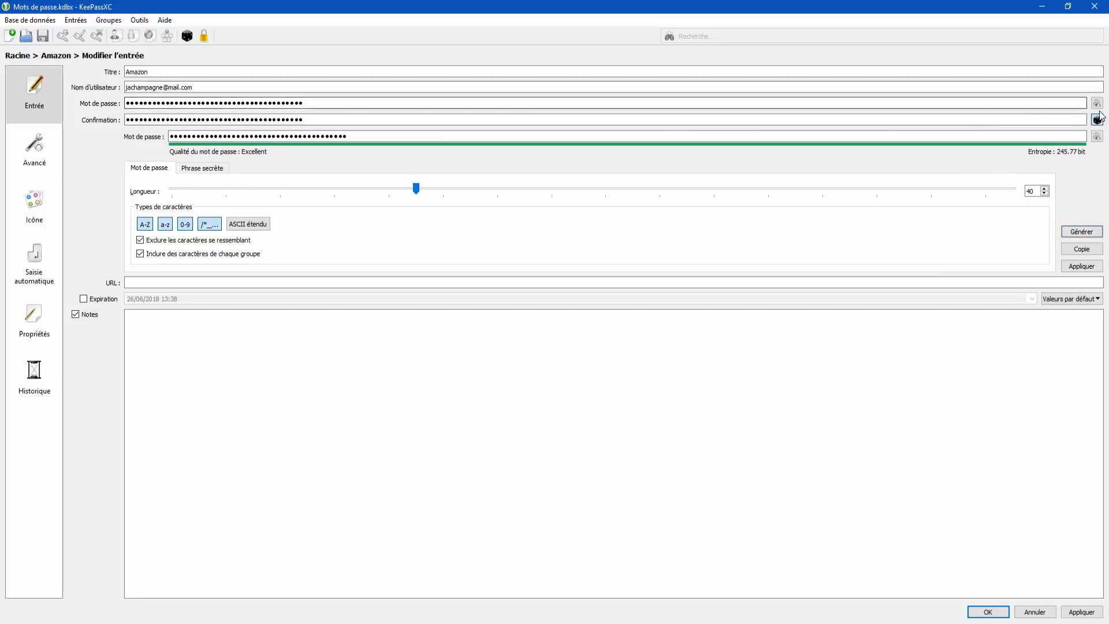
pyautogui.click(1096, 136)
pyautogui.click(1078, 233)
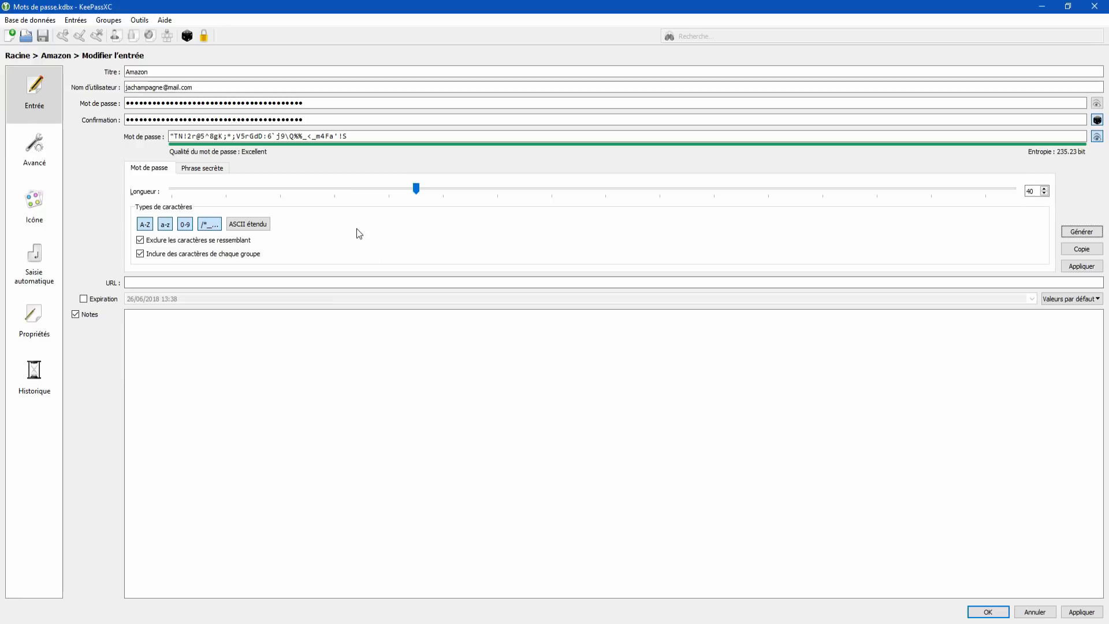
pyautogui.click(1035, 613)
pyautogui.click(478, 195)
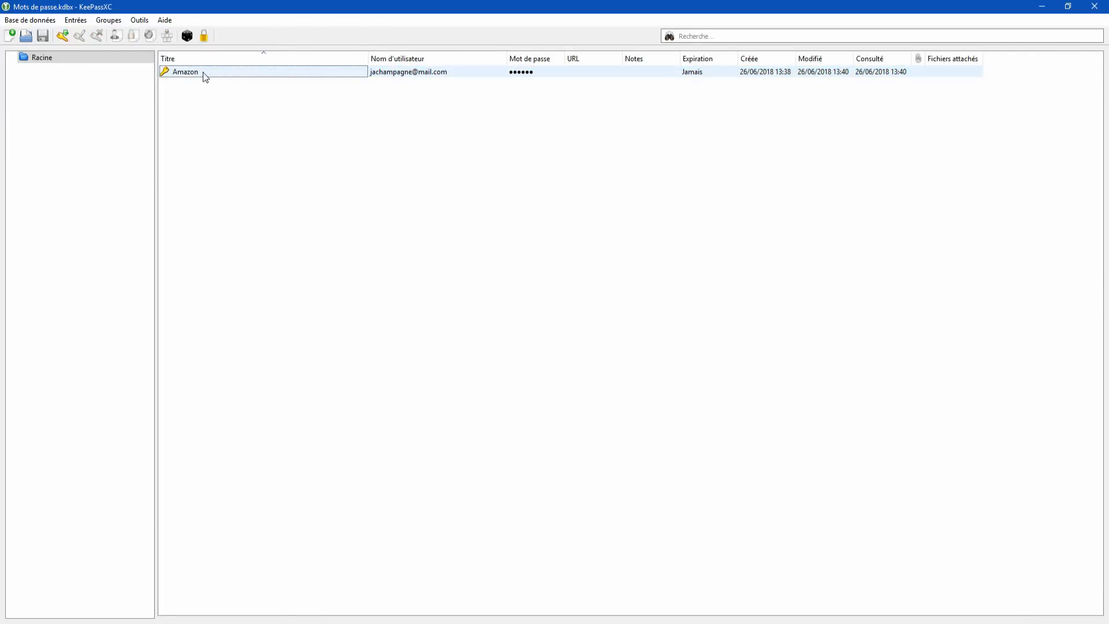
# Step: Reopen the Amazon entry and write 'Ancien mot de passe :' plus its current password in Notes
pyautogui.doubleClick(179, 75)
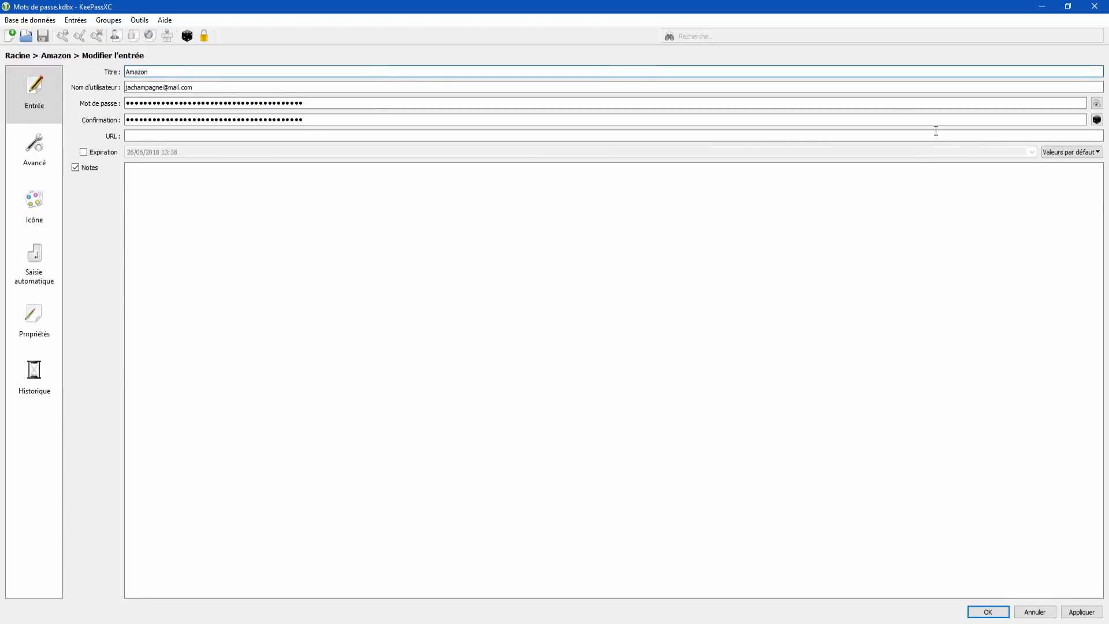
pyautogui.click(1097, 103)
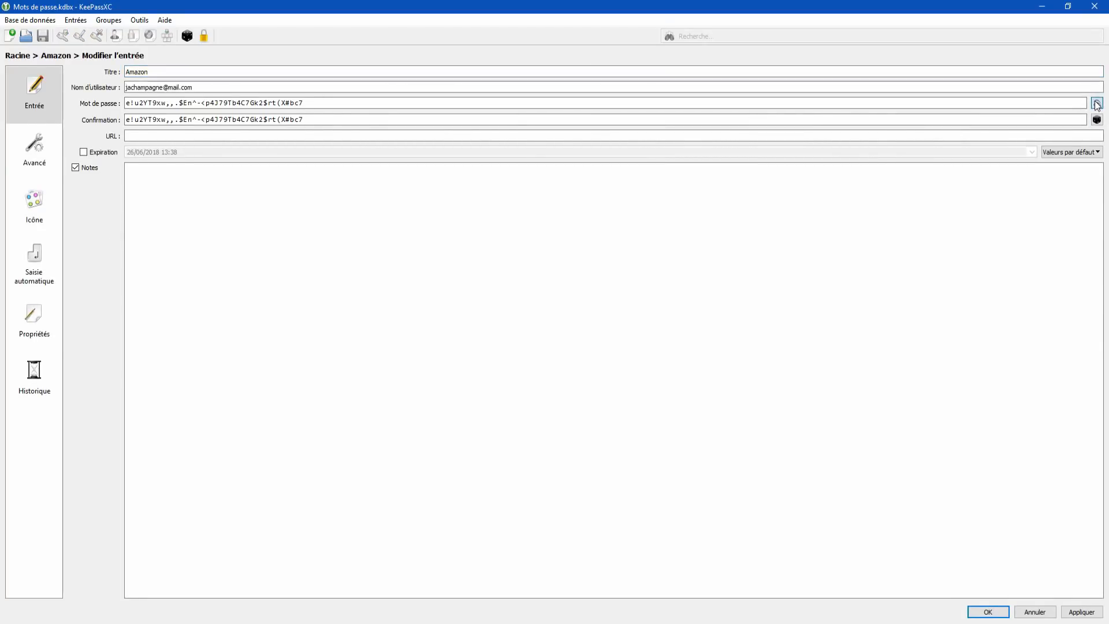
pyautogui.click(1097, 120)
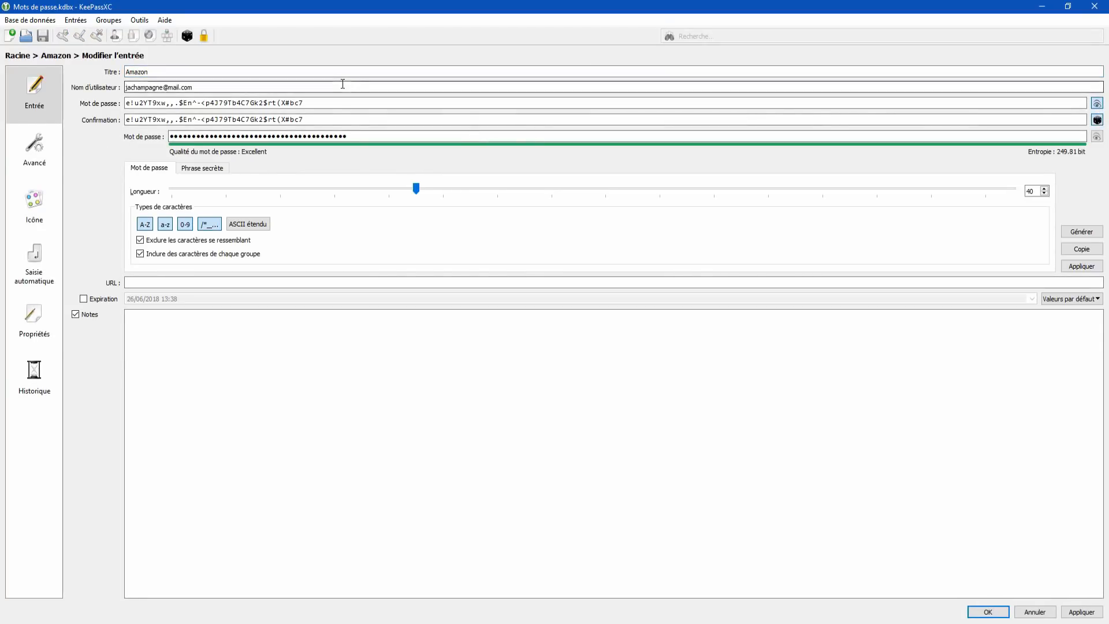
pyautogui.tripleClick(335, 104)
pyautogui.hotkey('ctrl', 'c')
pyautogui.click(228, 332)
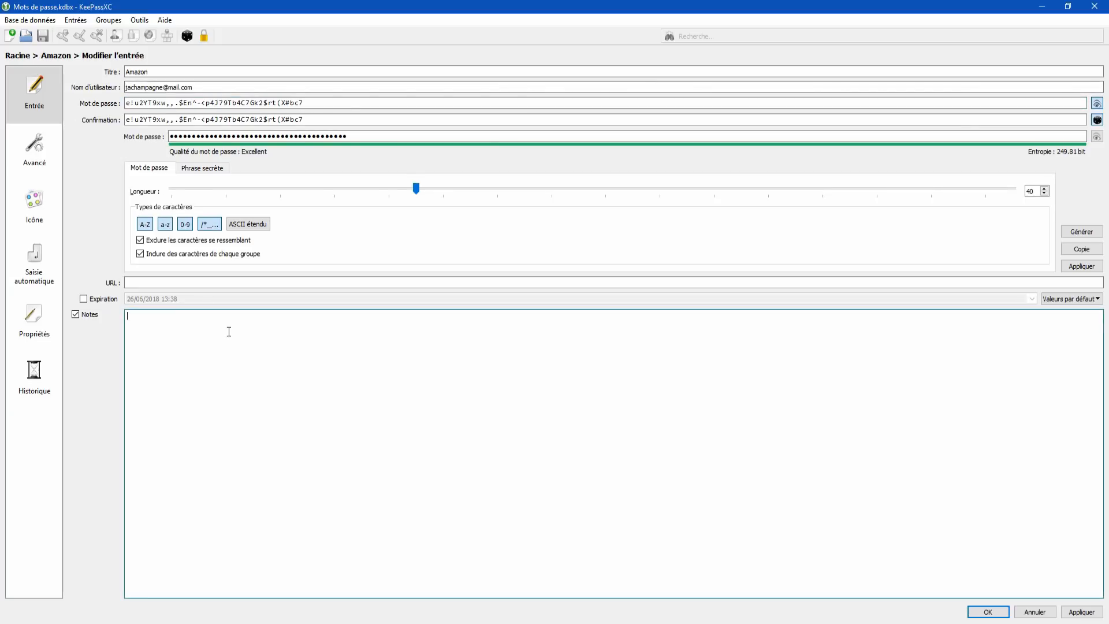
pyautogui.write('Ancien mot de passe :')
pyautogui.hotkey('ctrl', 'v')
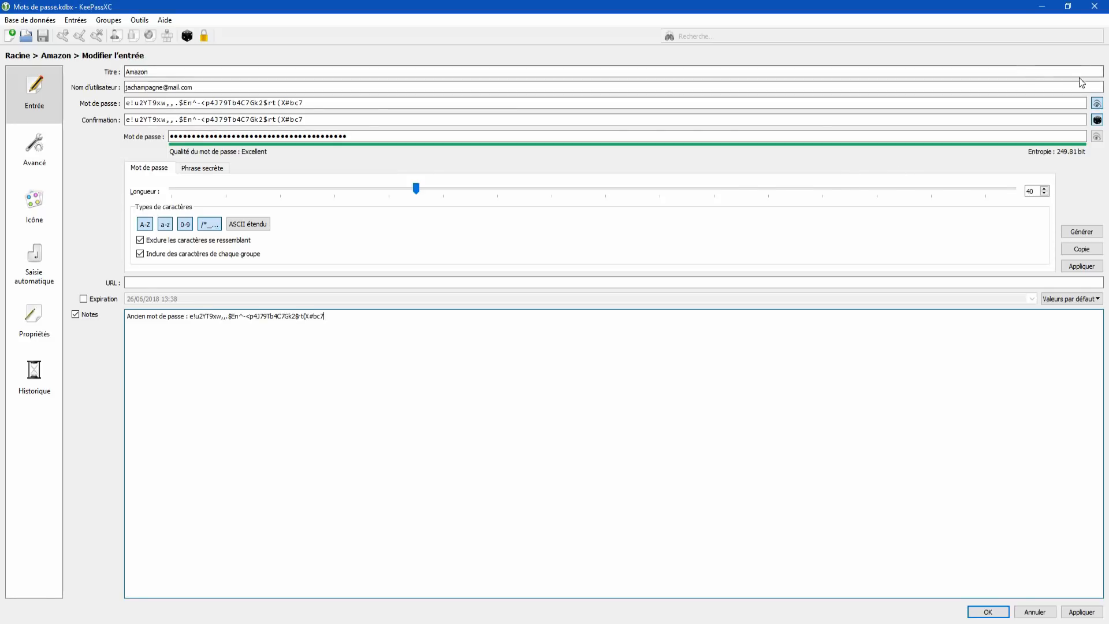
# Step: Generate a fresh random password for the Amazon entry, apply it, and confirm the replacement
pyautogui.click(1081, 234)
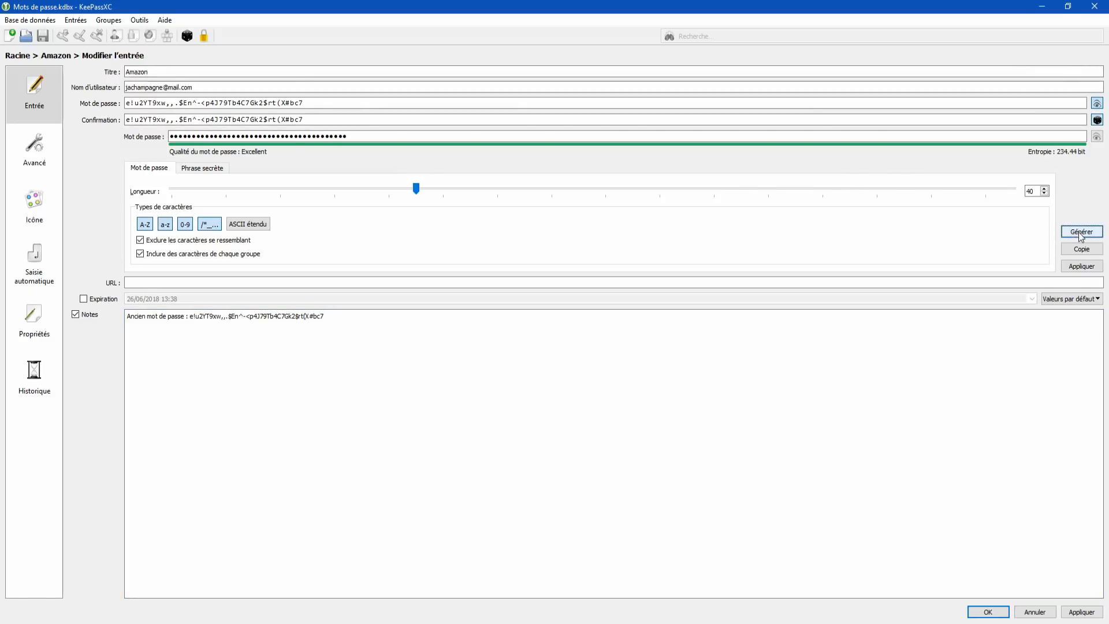
pyautogui.click(1085, 237)
pyautogui.click(1097, 136)
pyautogui.click(1097, 120)
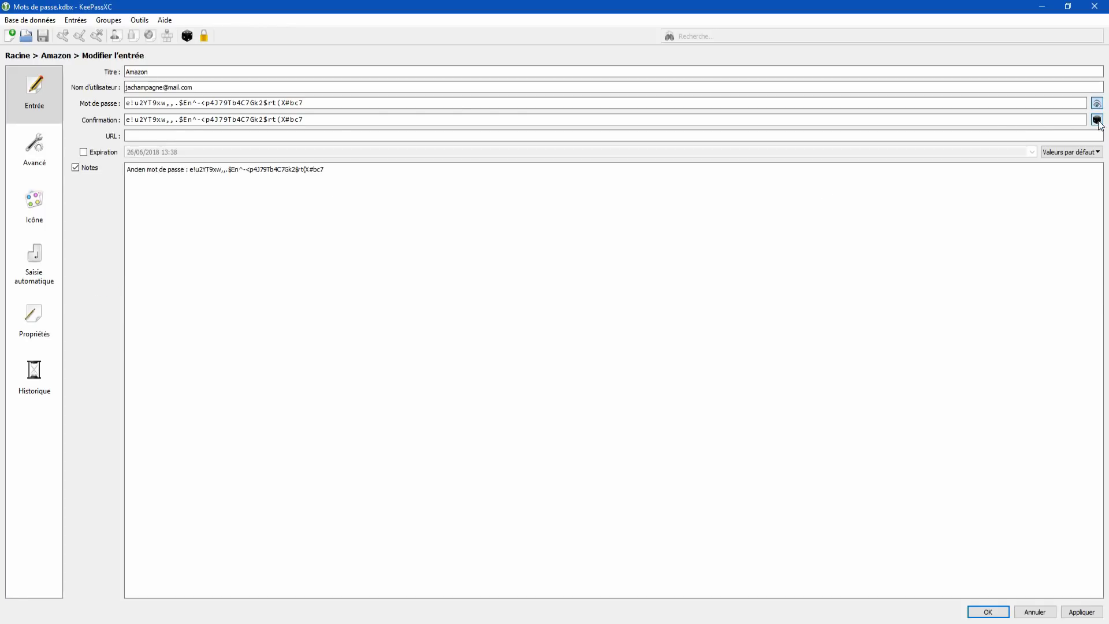
pyautogui.click(1097, 120)
pyautogui.click(1091, 233)
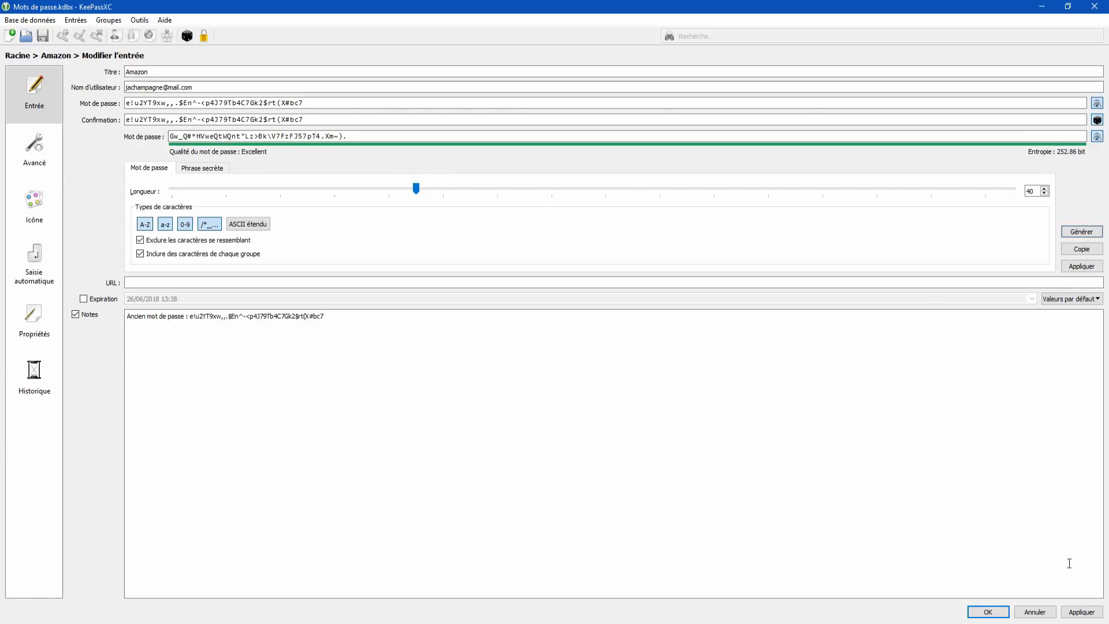
pyautogui.click(1082, 612)
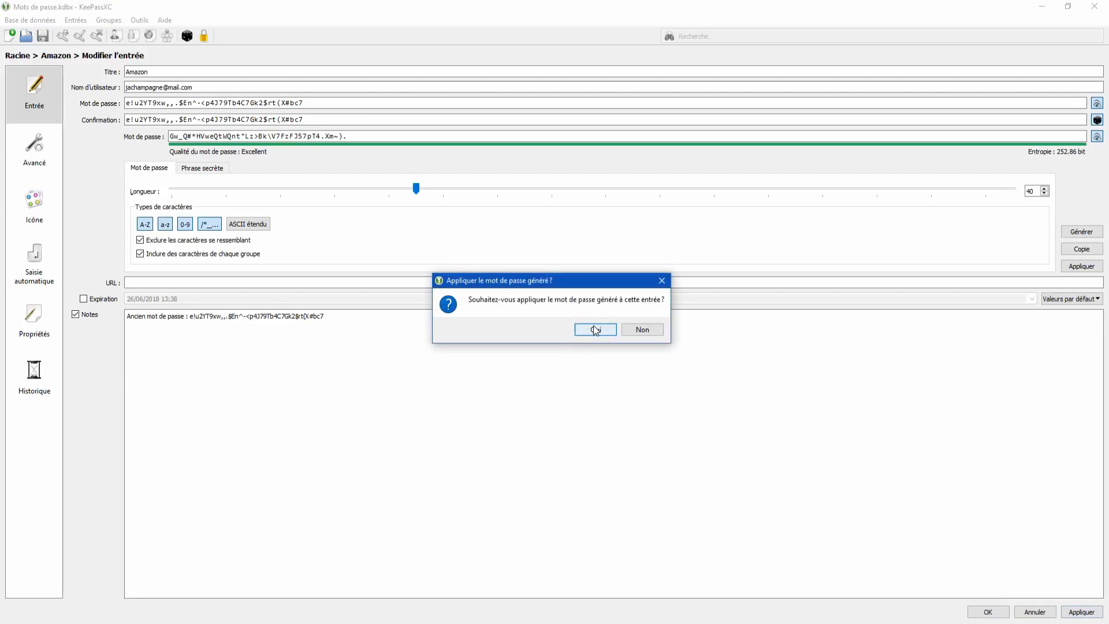
pyautogui.click(595, 329)
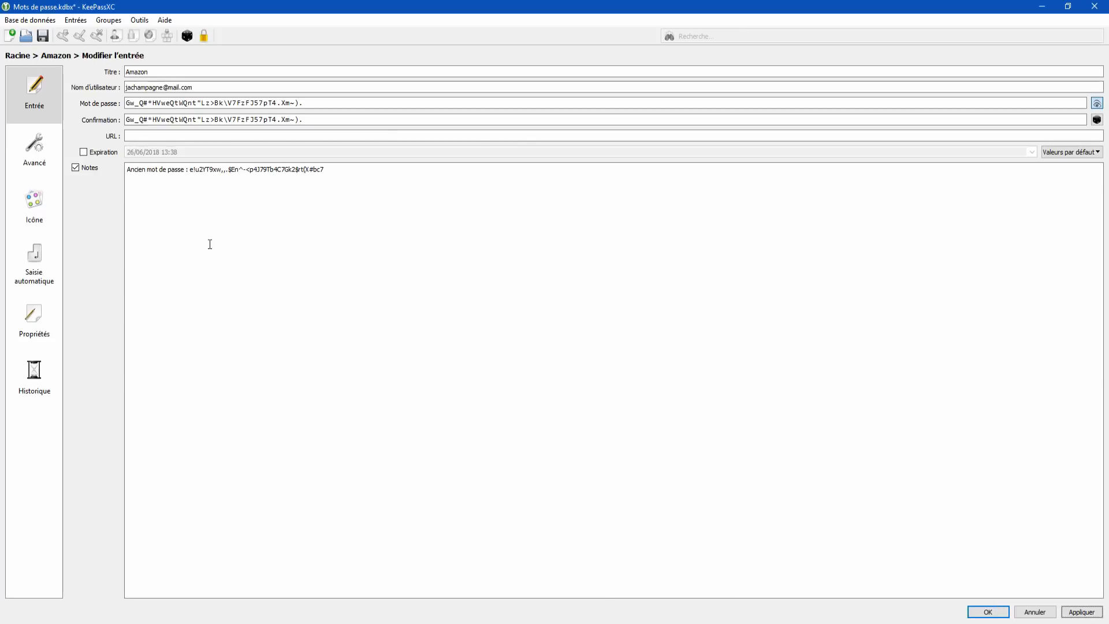
# Step: Select the old password in the notes, leave the editor, and dismiss the Amazon entry's context menu
pyautogui.doubleClick(315, 170)
pyautogui.moveTo(315, 169); pyautogui.dragTo(189, 170)
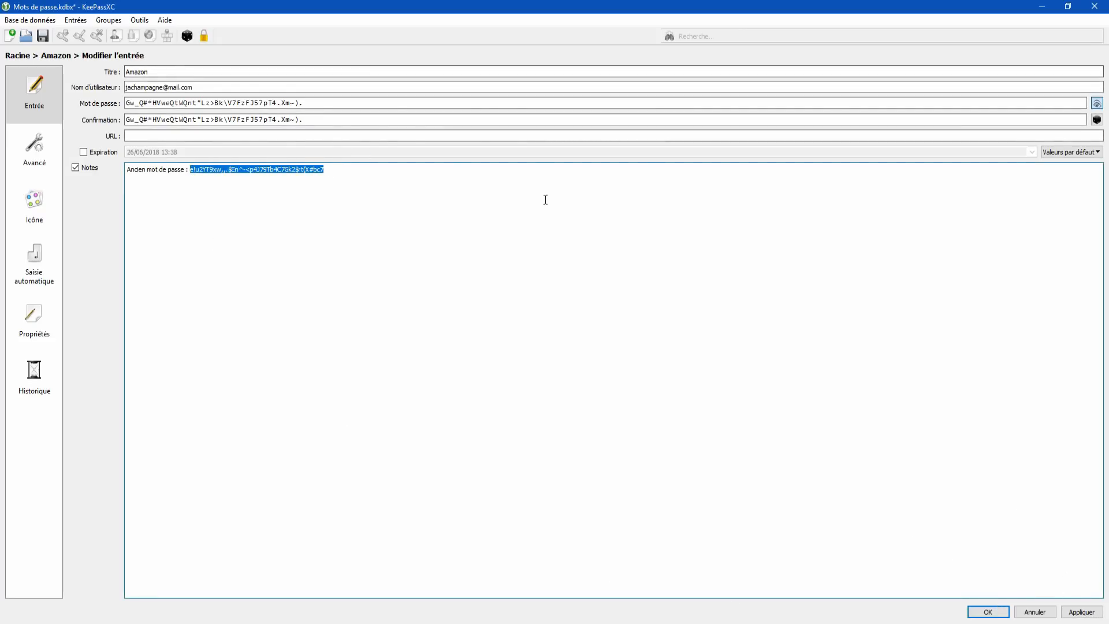
pyautogui.click(1033, 614)
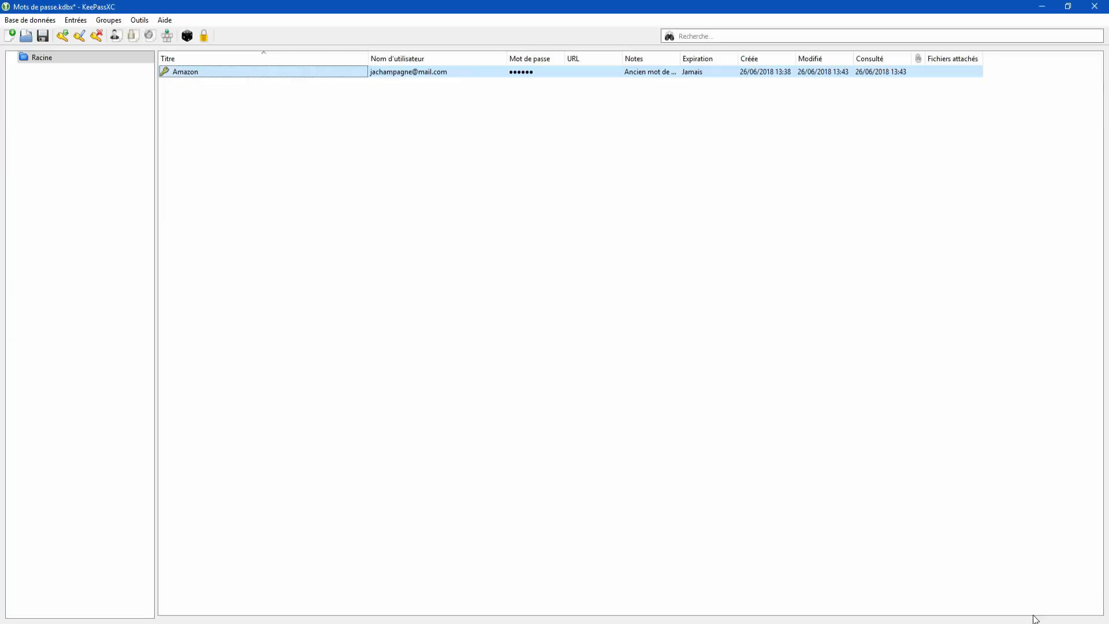
pyautogui.rightClick(526, 73)
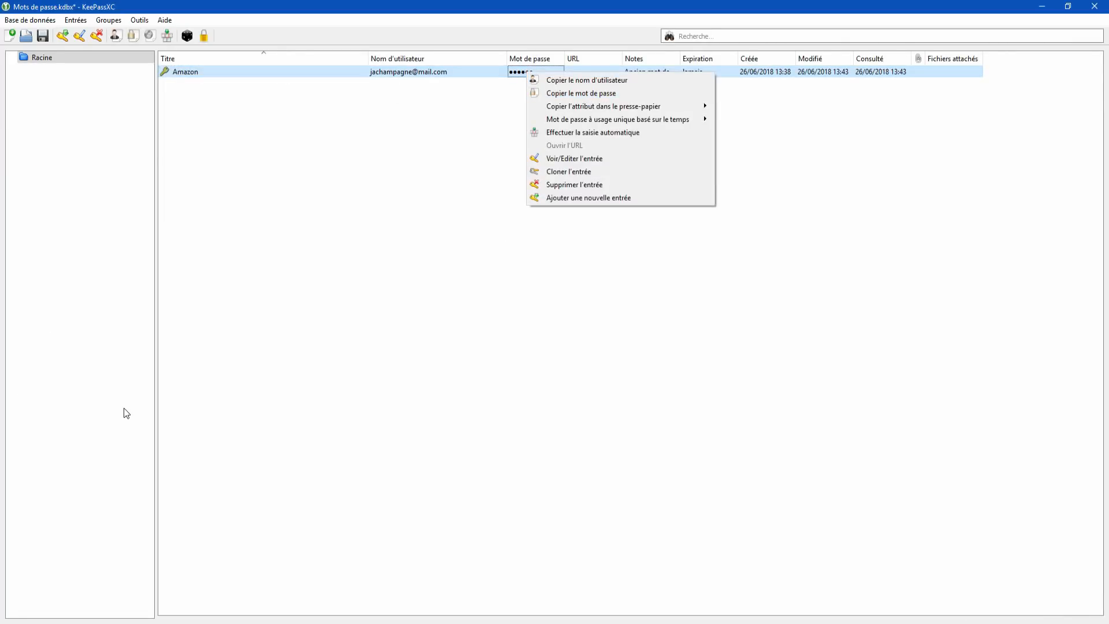
pyautogui.click(332, 390)
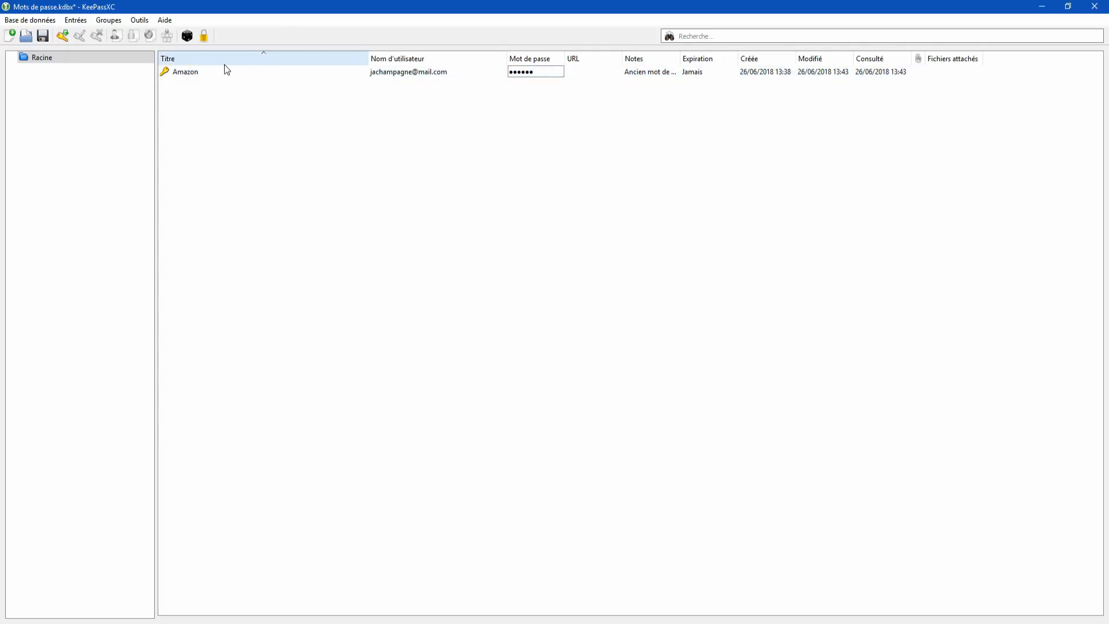
# Step: Reopen the Amazon entry, delete the notes line, and close the editor without saving
pyautogui.doubleClick(209, 71)
pyautogui.click(241, 200)
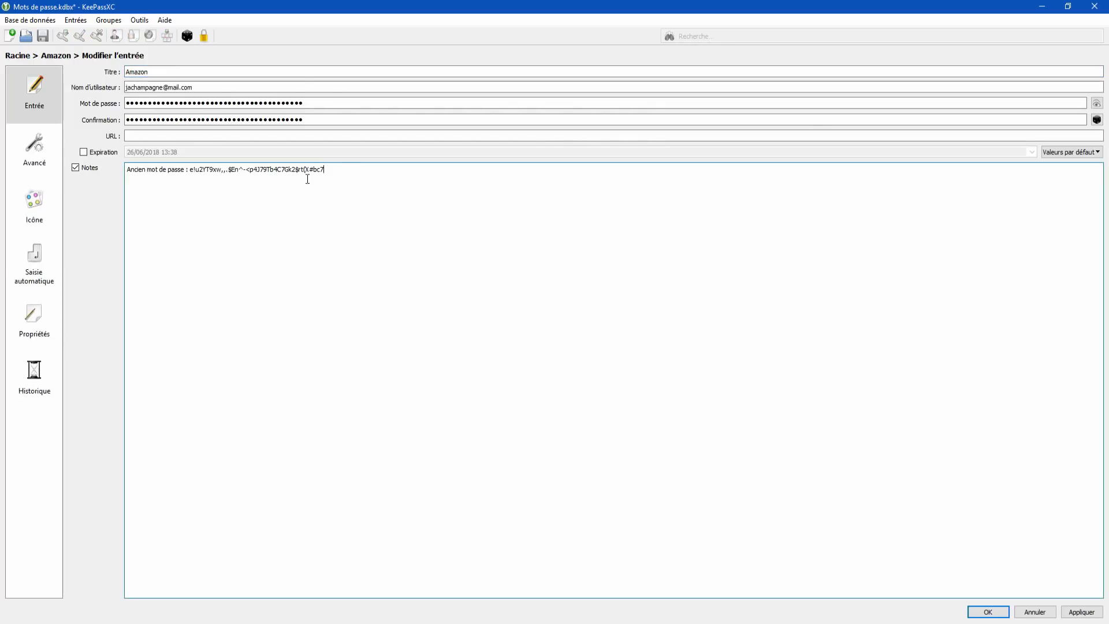
pyautogui.moveTo(324, 169); pyautogui.dragTo(115, 170)
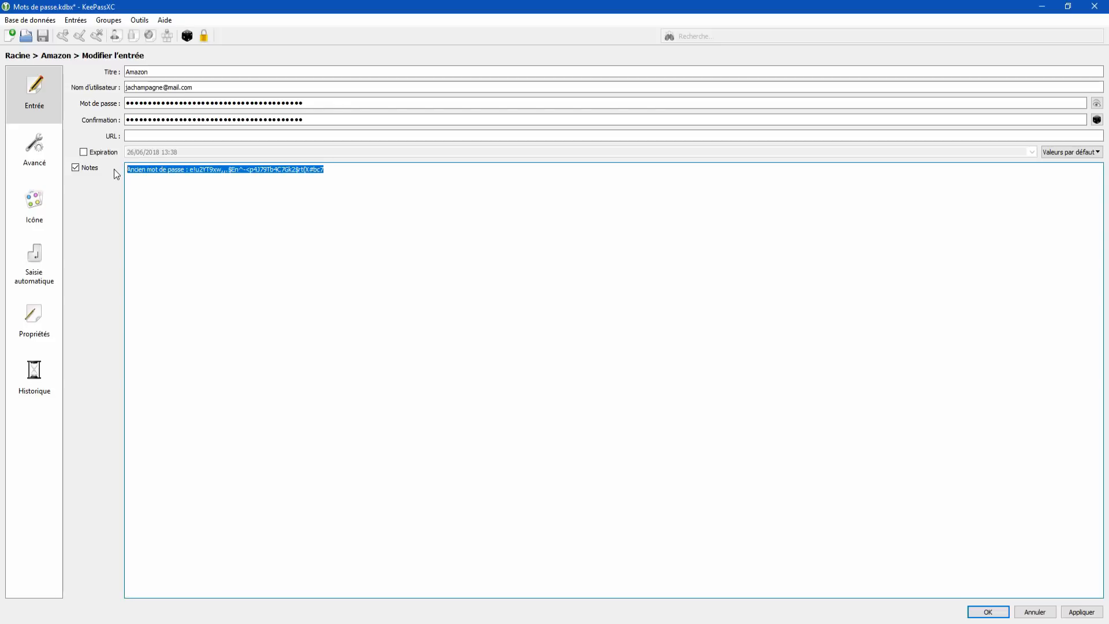
pyautogui.press('Delete')
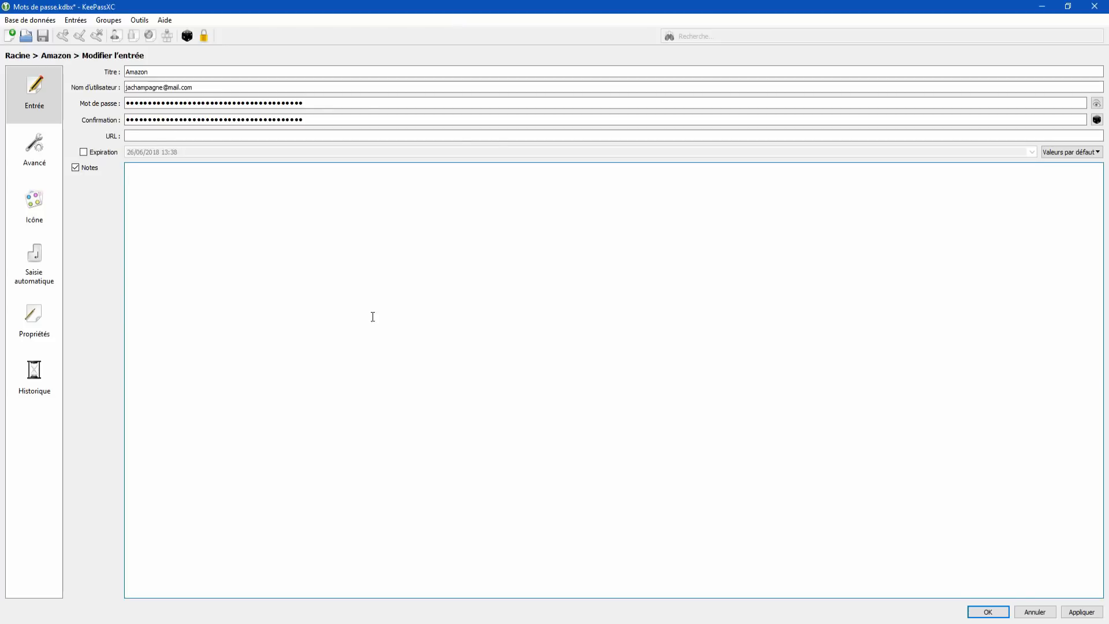
pyautogui.click(1044, 611)
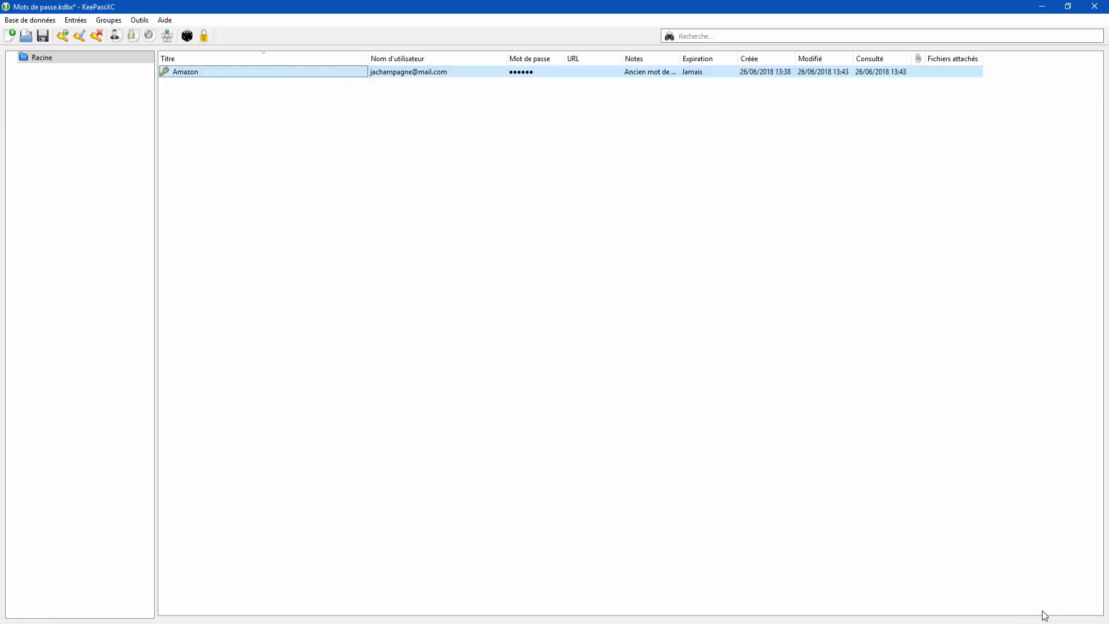
pyautogui.click(299, 265)
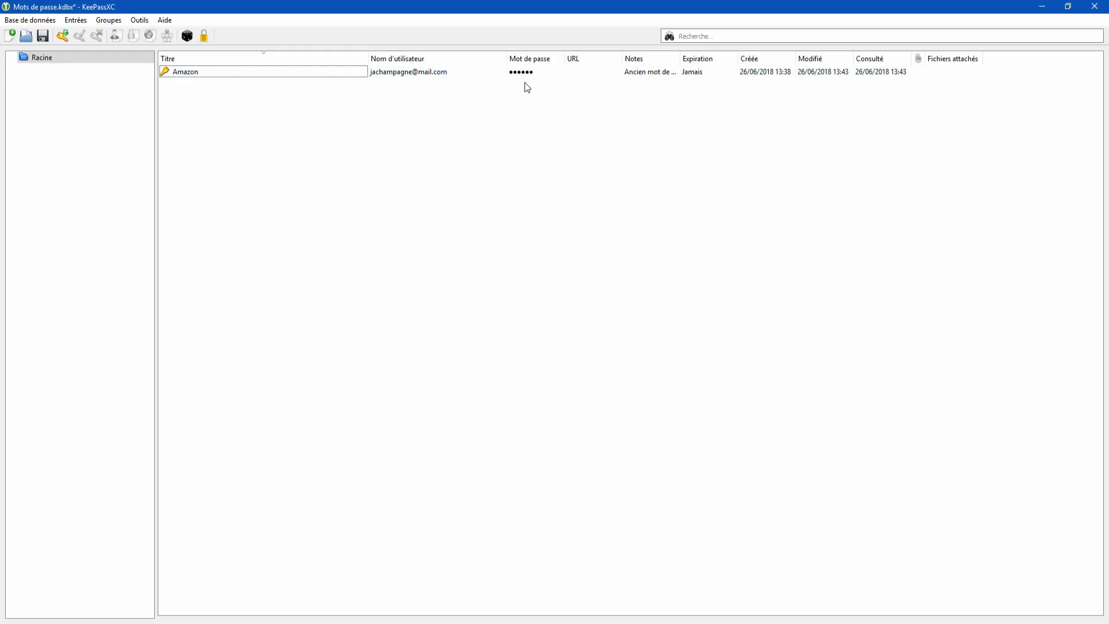
pyautogui.click(526, 74)
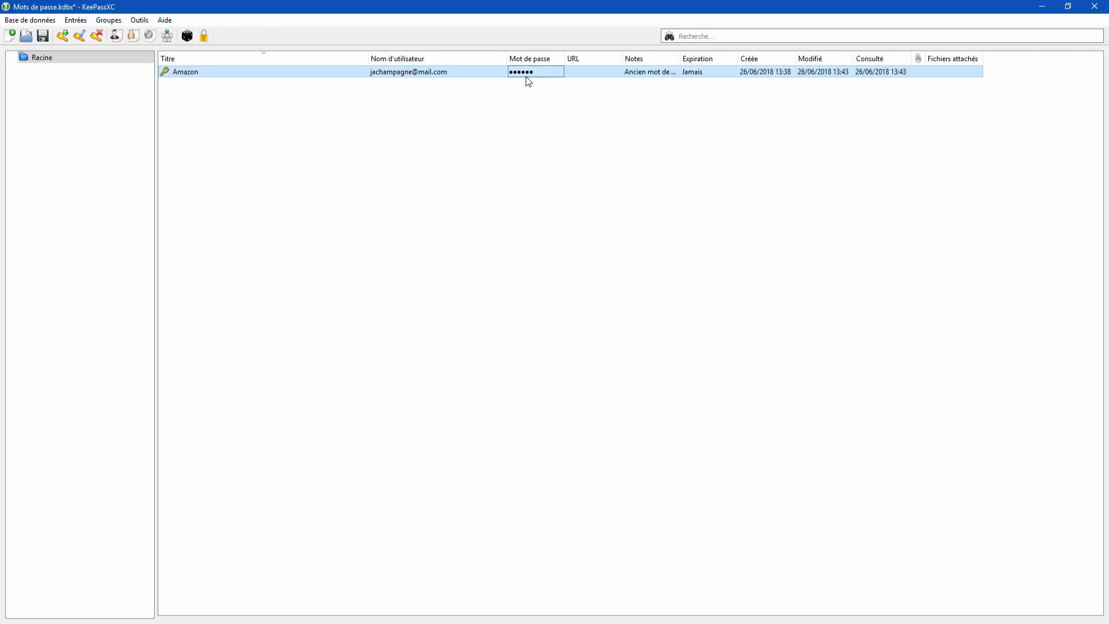
# Step: Copy the Amazon entry's password with Copier le mot de passe from its context menu
pyautogui.rightClick(525, 76)
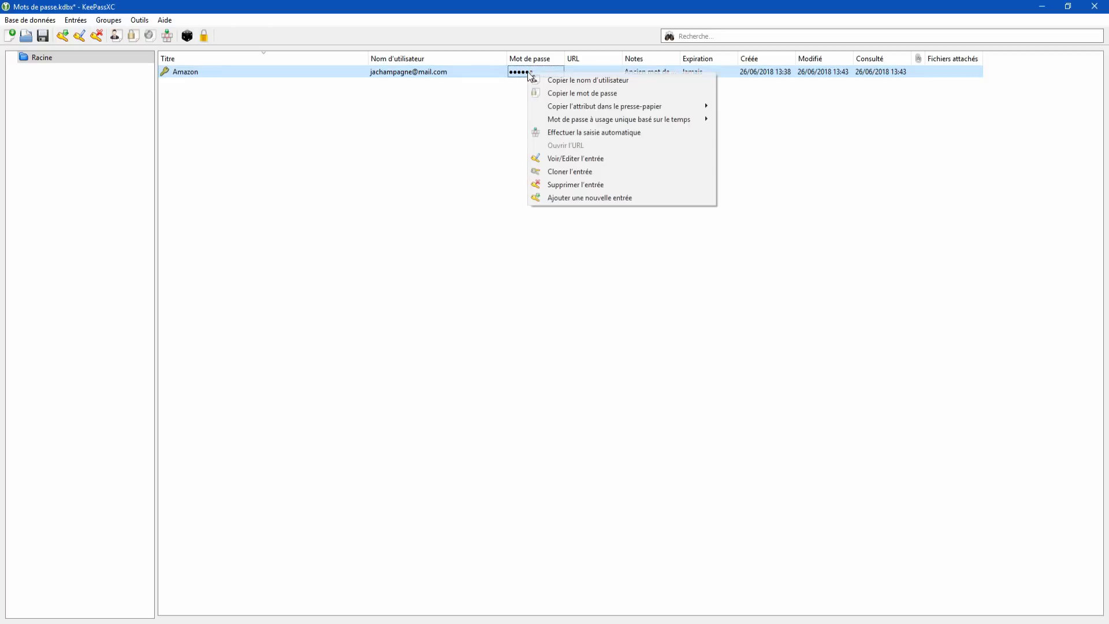
pyautogui.click(551, 93)
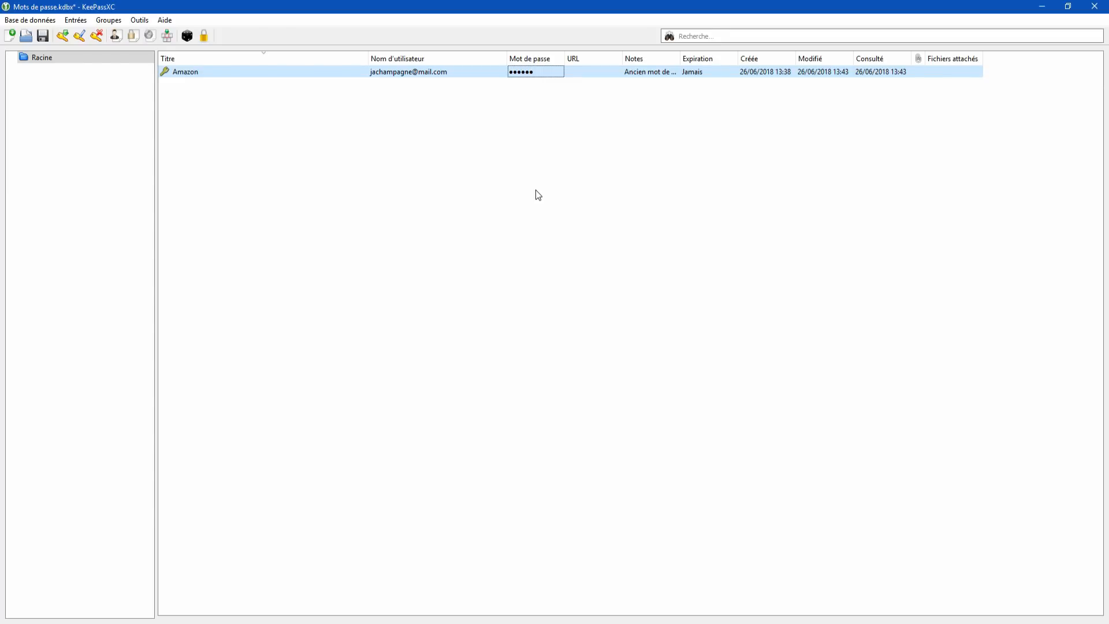
# Step: Close the Amazon sign-in tab in Firefox, view the Enpass site, then open the KeePass Translations tab
pyautogui.click(492, 623)
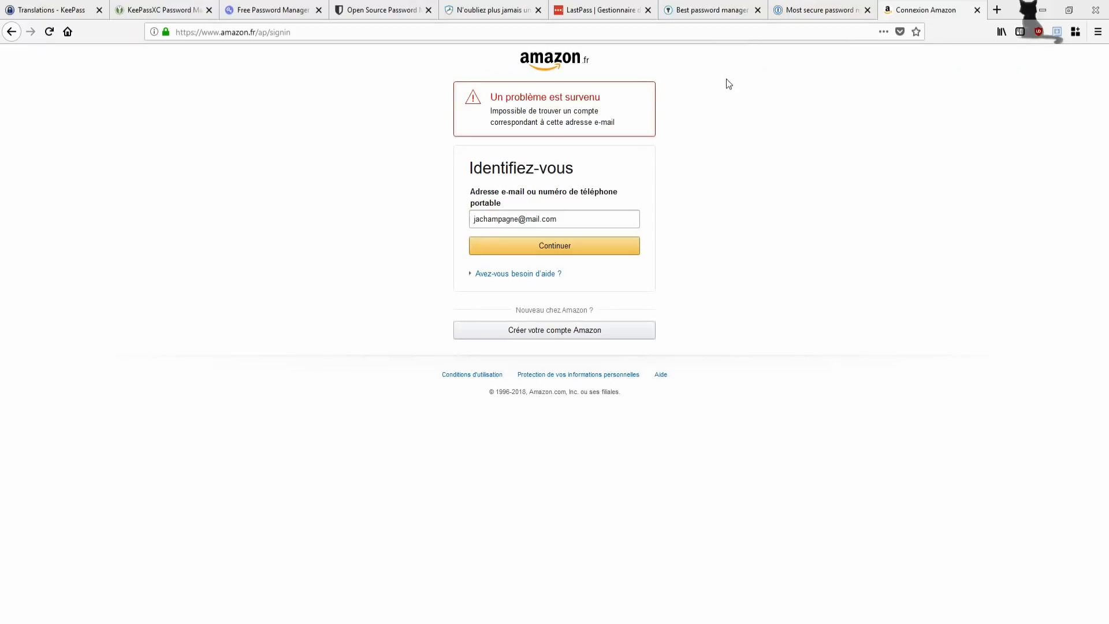
pyautogui.click(977, 10)
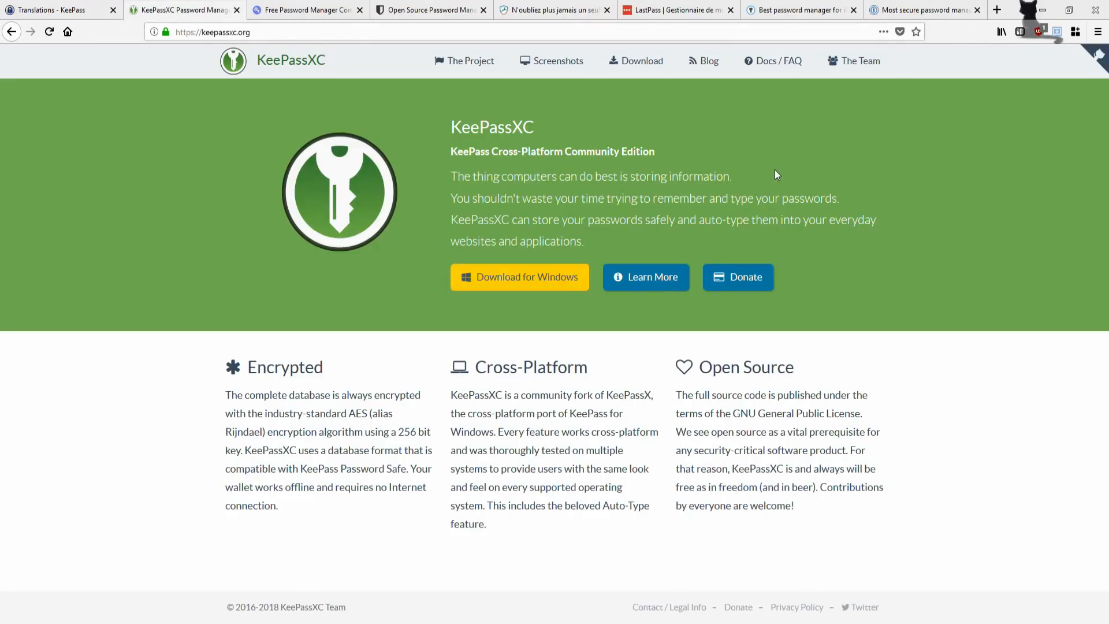
pyautogui.click(796, 6)
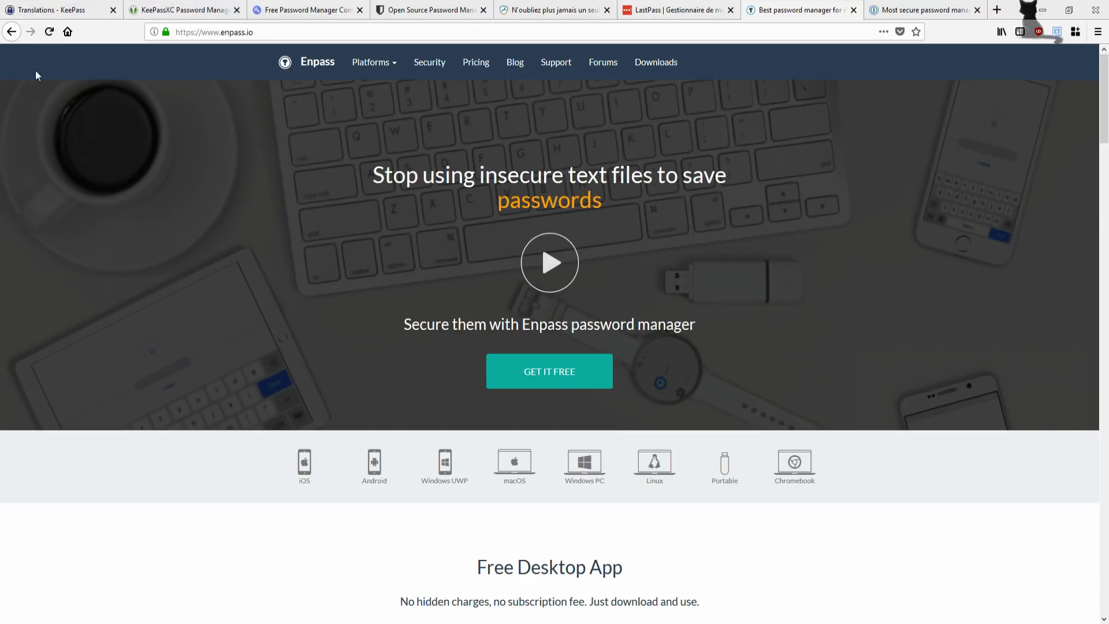
pyautogui.click(40, 5)
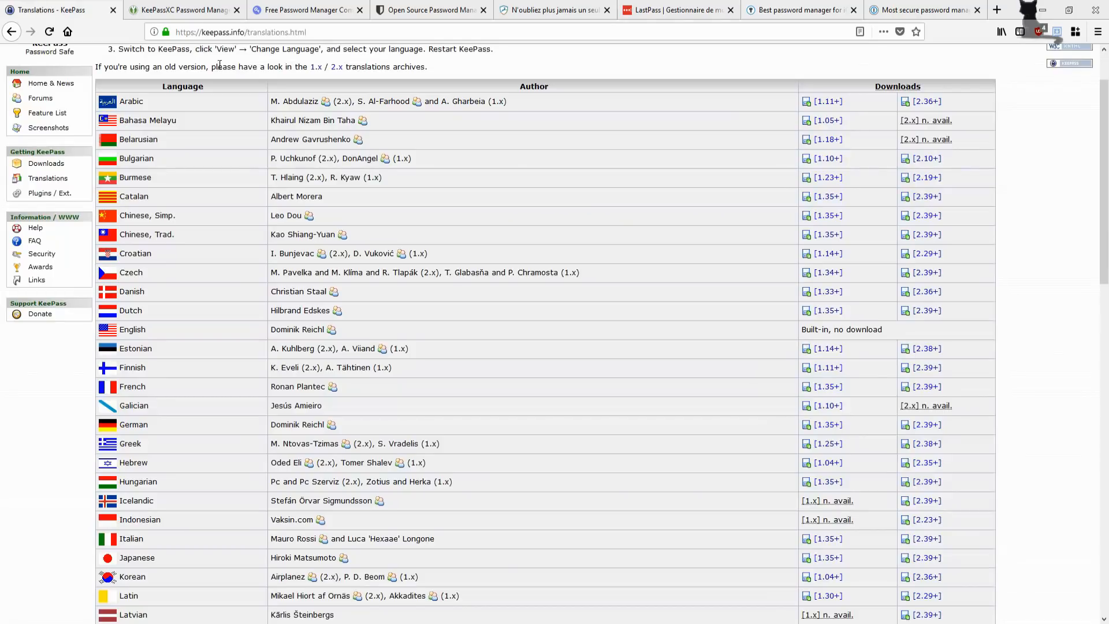
# Step: Go back to the KeePass Downloads page and scroll through its installers and contributed ports list
pyautogui.click(11, 32)
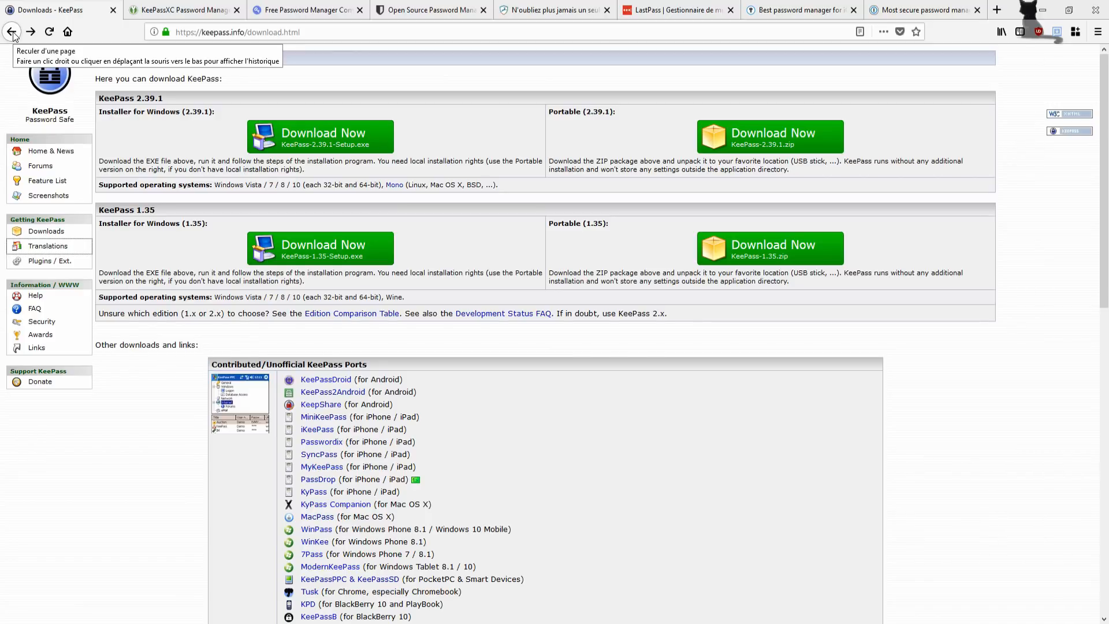
pyautogui.scroll(-2, 469, 249)
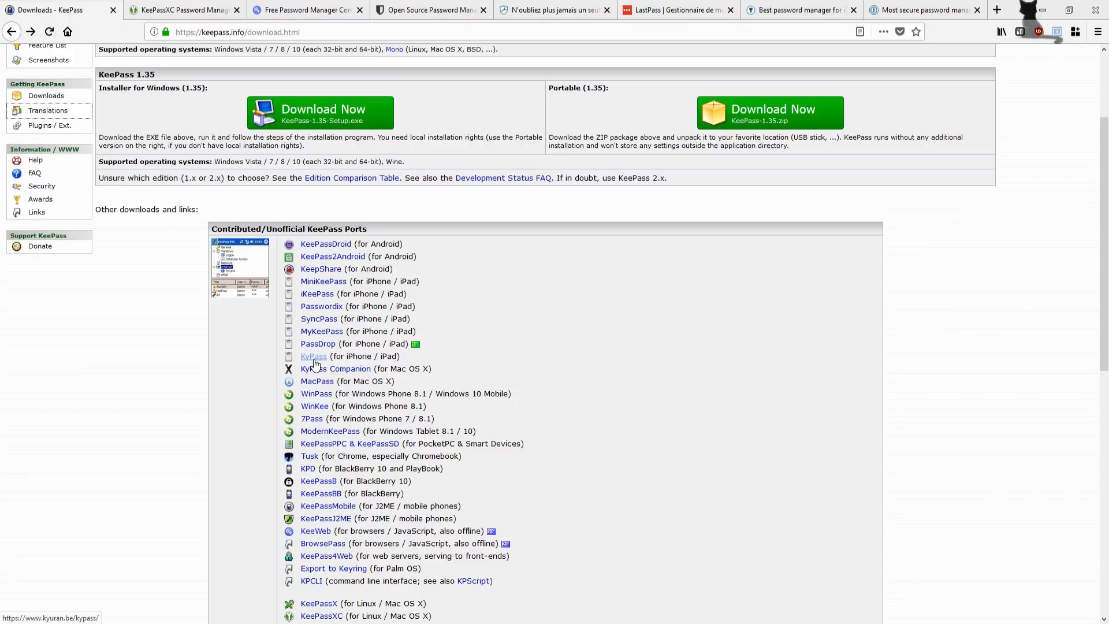
pyautogui.scroll(-3, 253, 115)
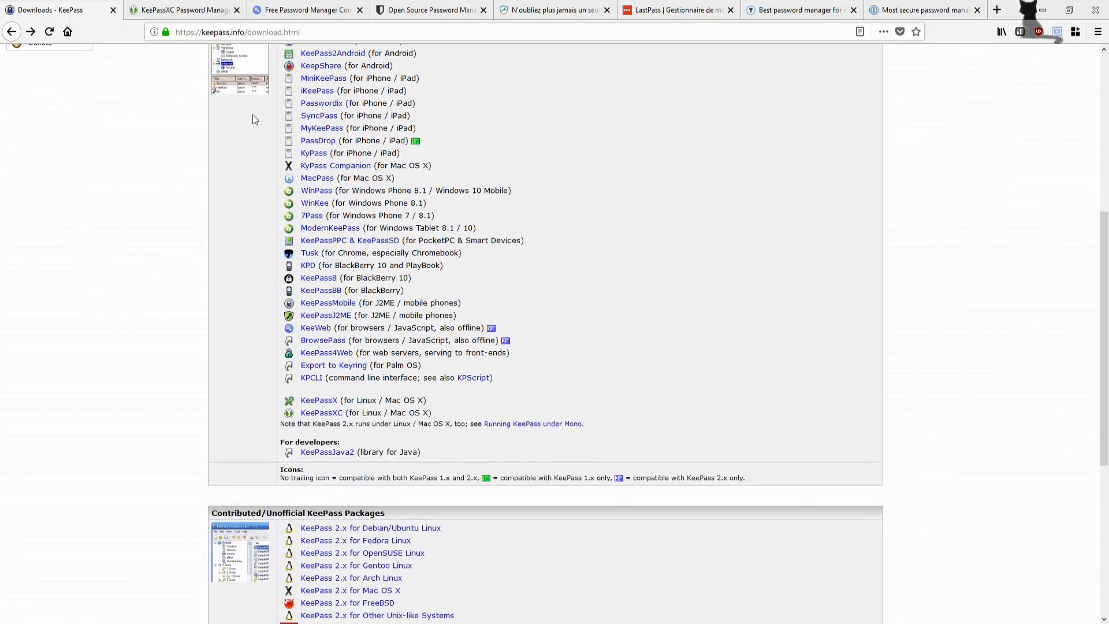
pyautogui.scroll(3, 320, 219)
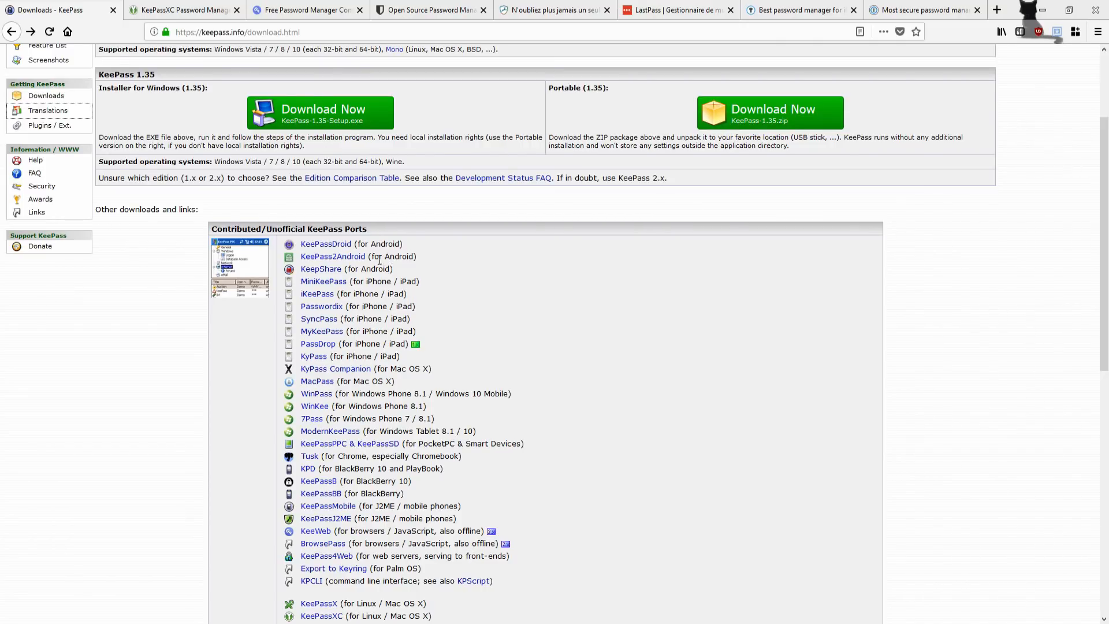
pyautogui.scroll(-2, 568, 482)
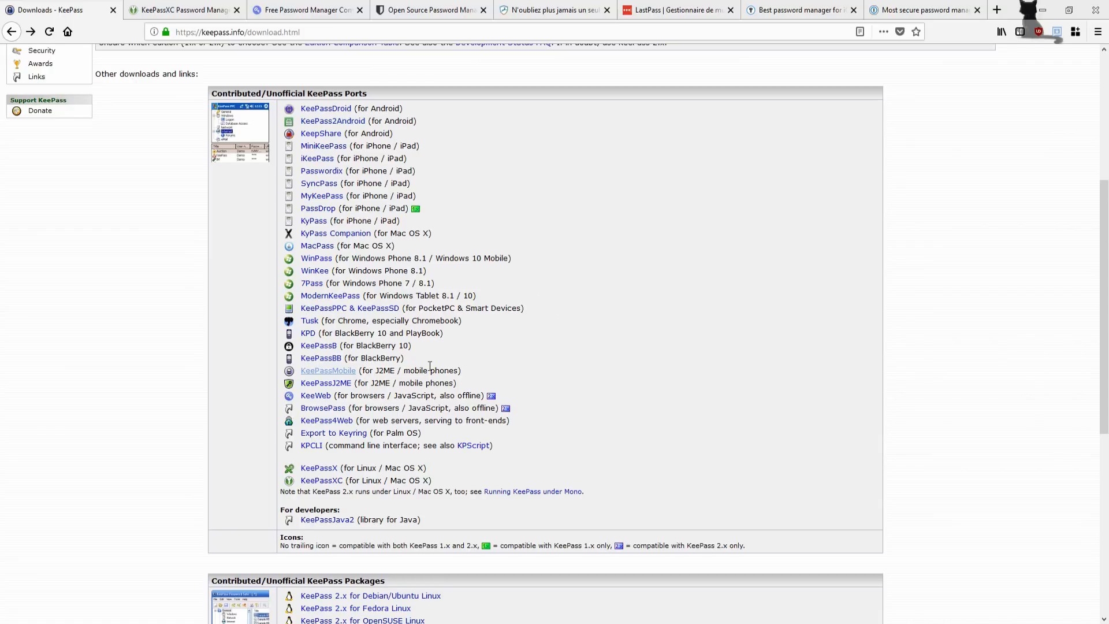
pyautogui.scroll(4, 766, 390)
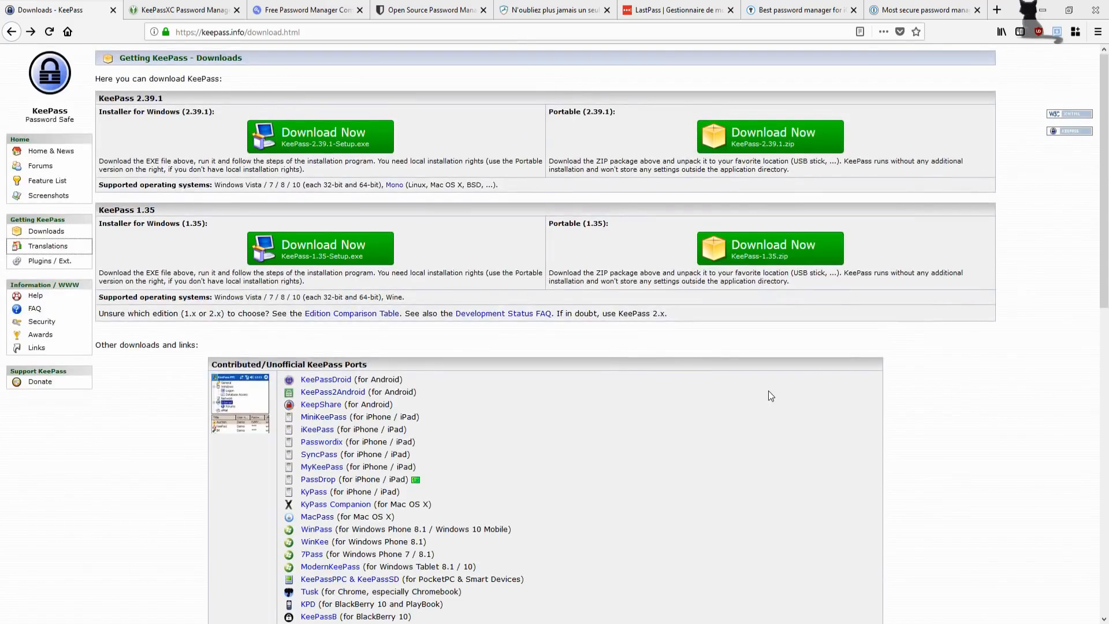